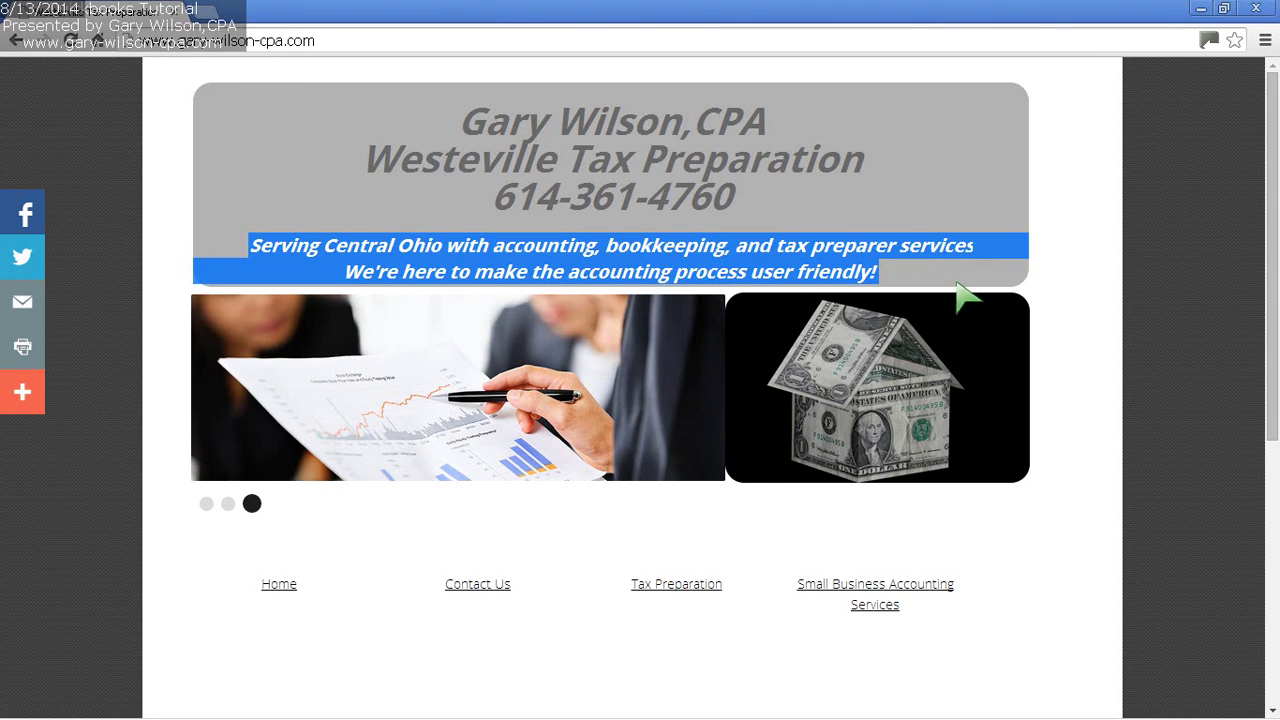
pyautogui.click(925, 288)
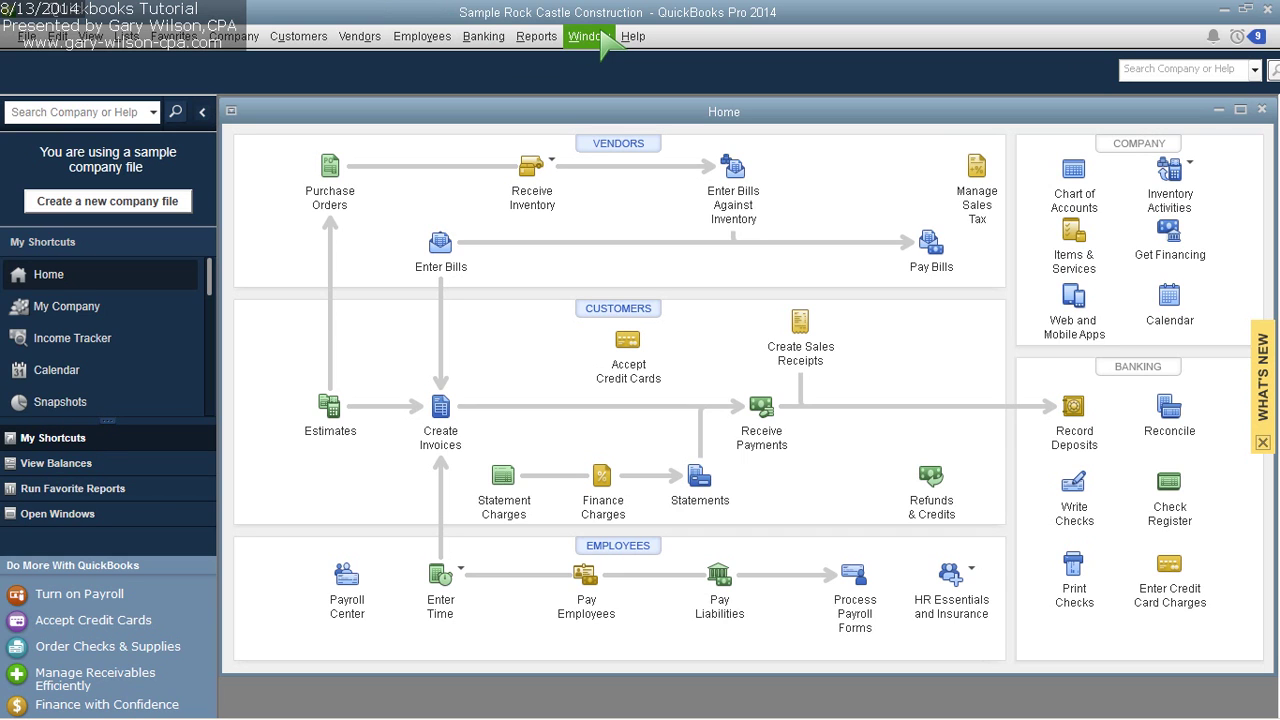
# Step: Open the memorized A/R Aging Summary customer report and review the receivables down to the grand total
pyautogui.click(1240, 110)
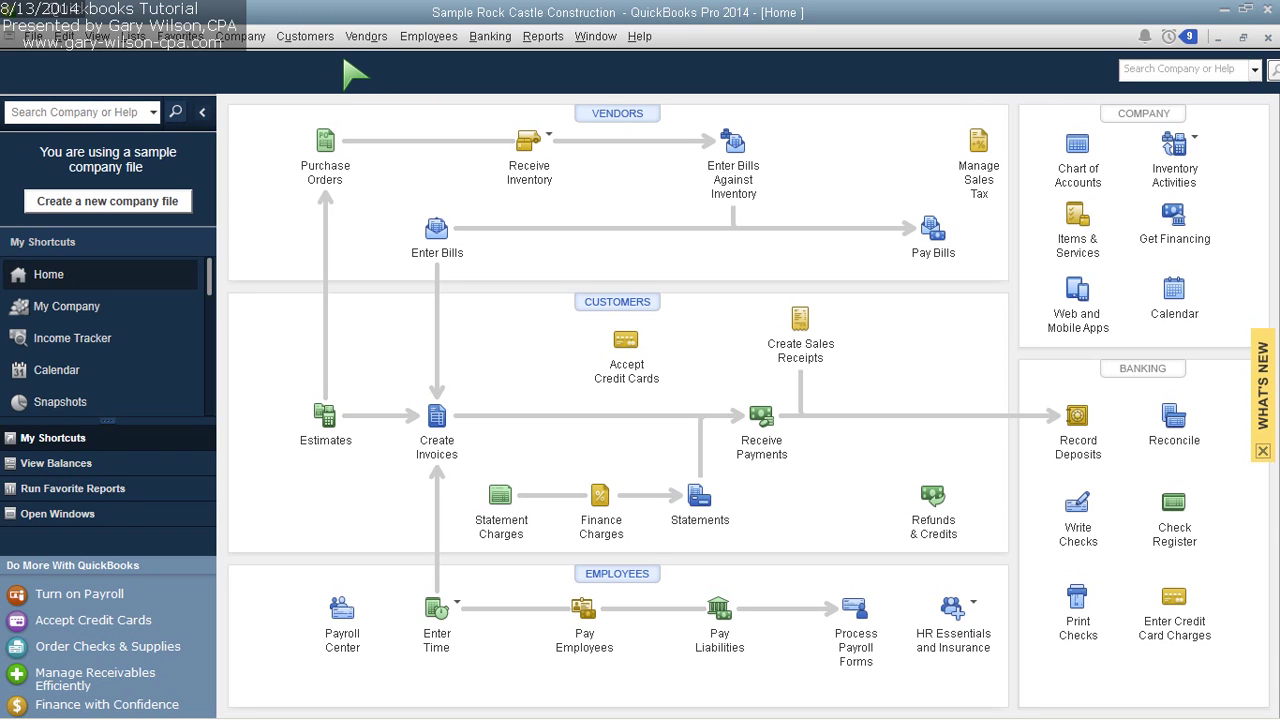
pyautogui.click(543, 36)
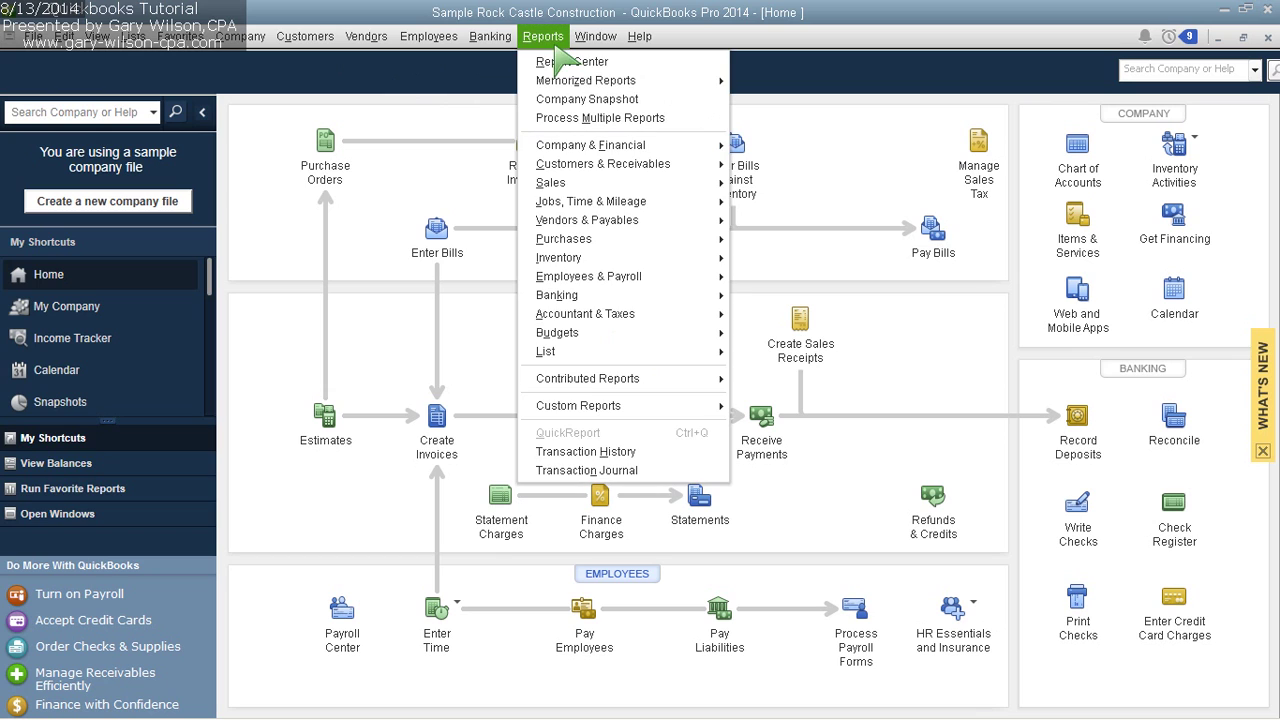
pyautogui.moveTo(558, 86)
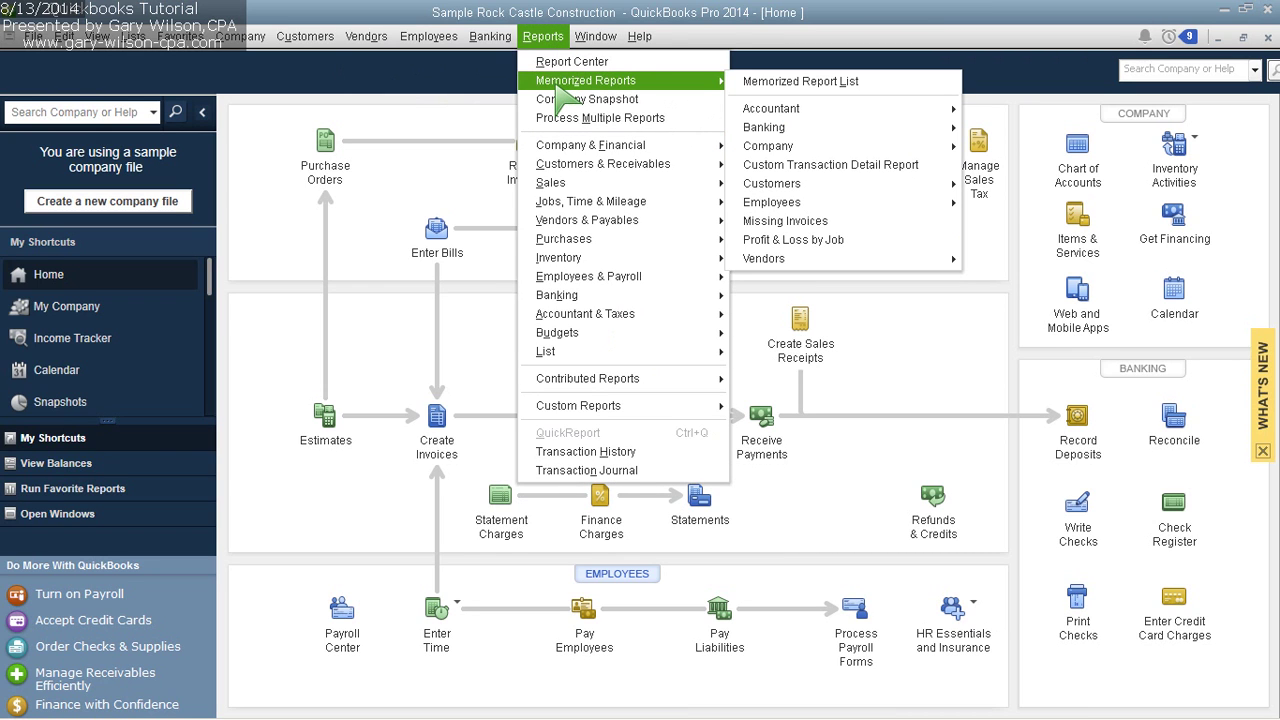
pyautogui.moveTo(890, 184)
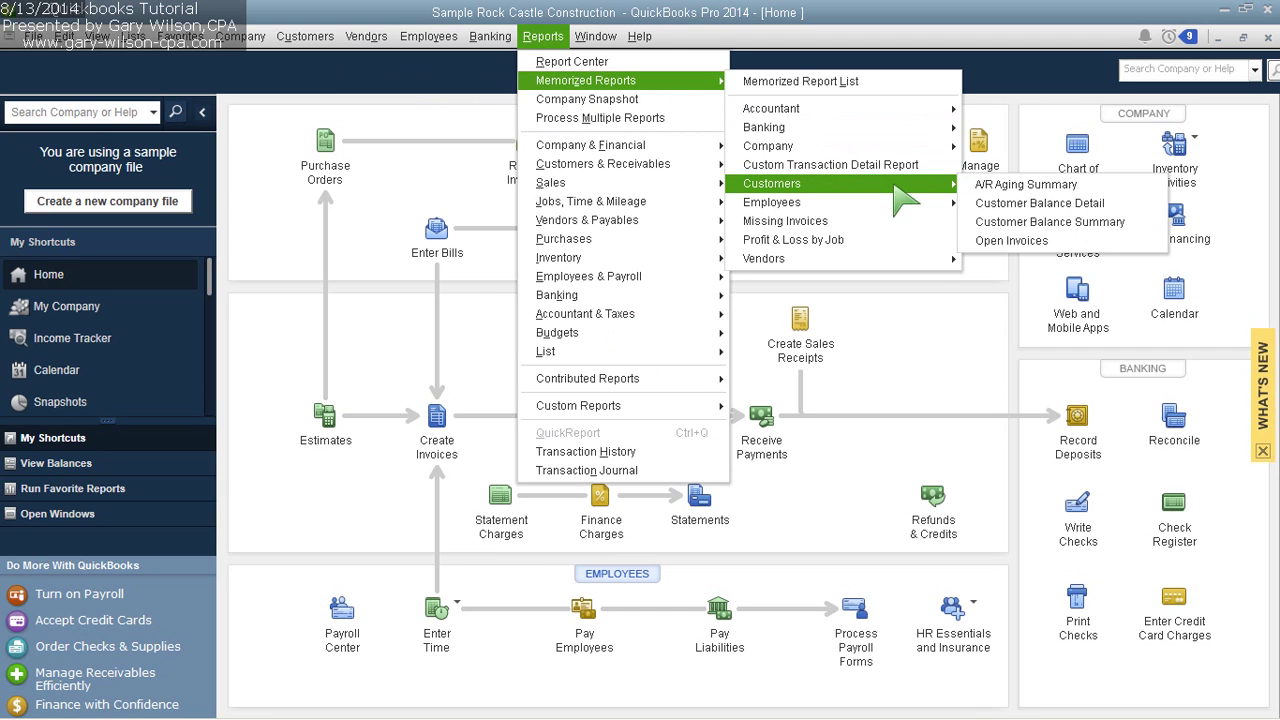
pyautogui.click(1003, 195)
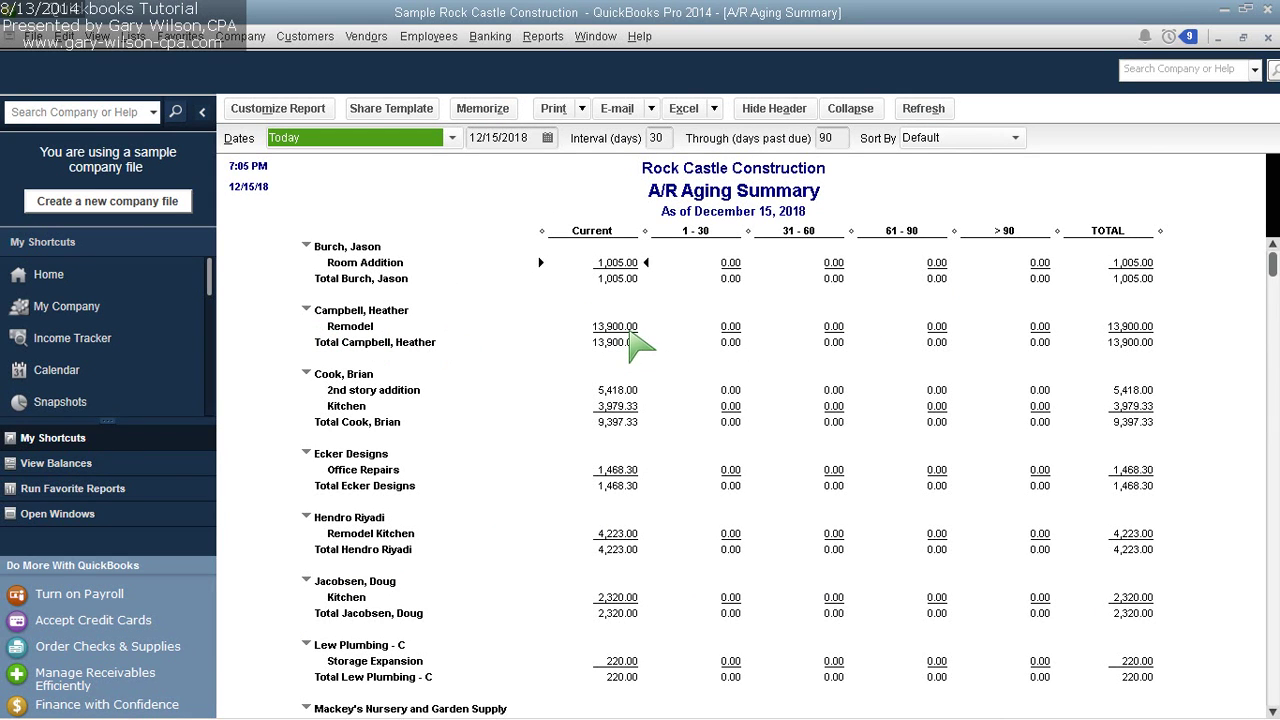
pyautogui.scroll(-10, 635, 345)
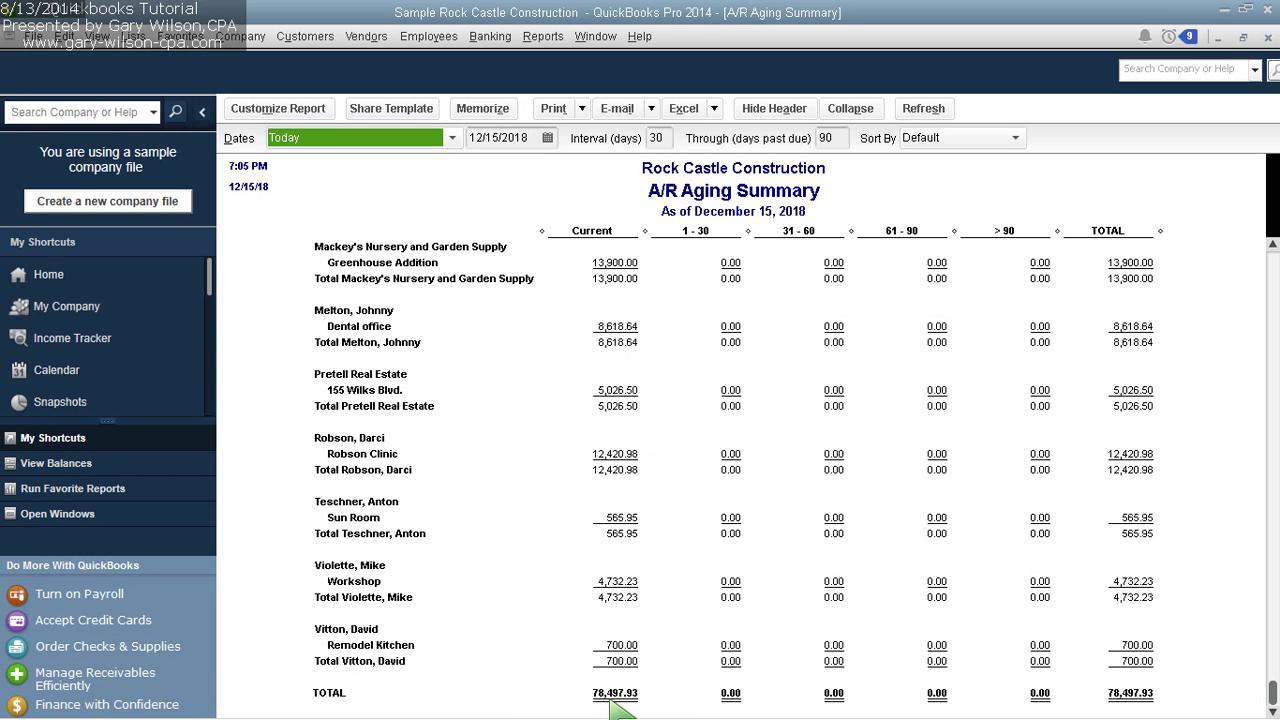
pyautogui.scroll(10, 620, 708)
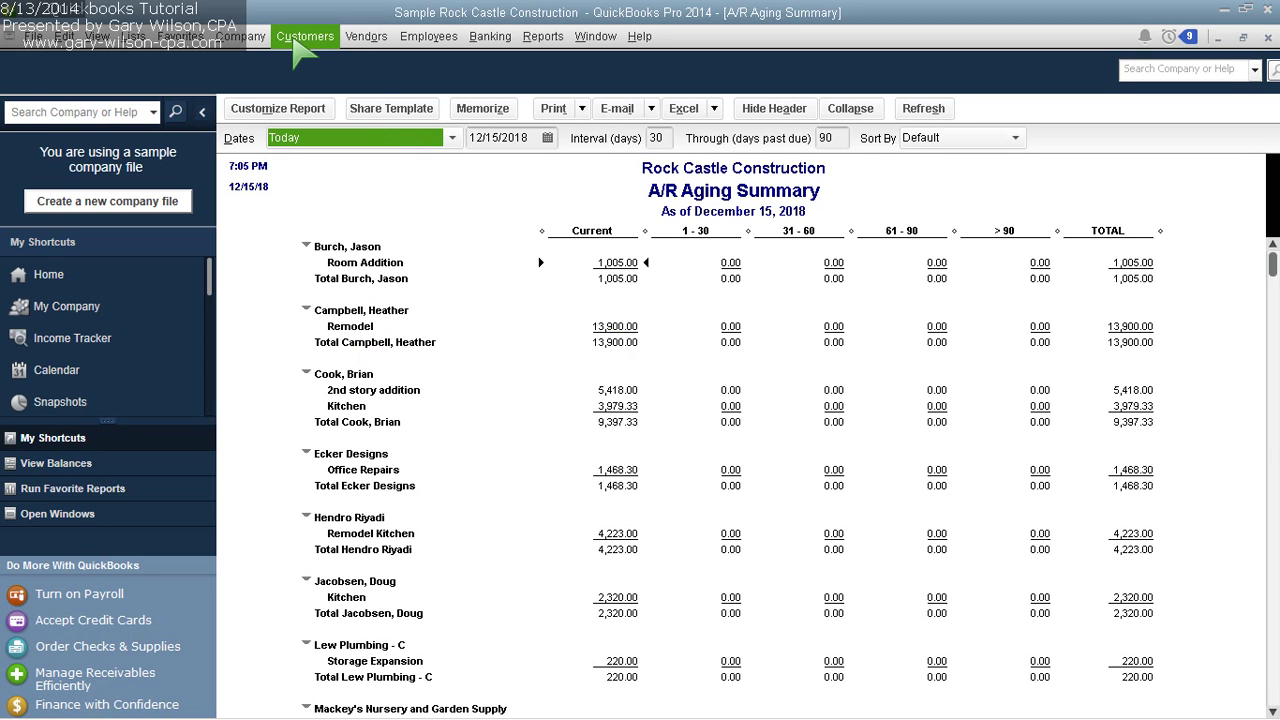
# Step: Start a bank deposit received from the customer with the 13,900.00 Remodel balance, using 11000 · Accounts Receivable as the source account
pyautogui.click(481, 42)
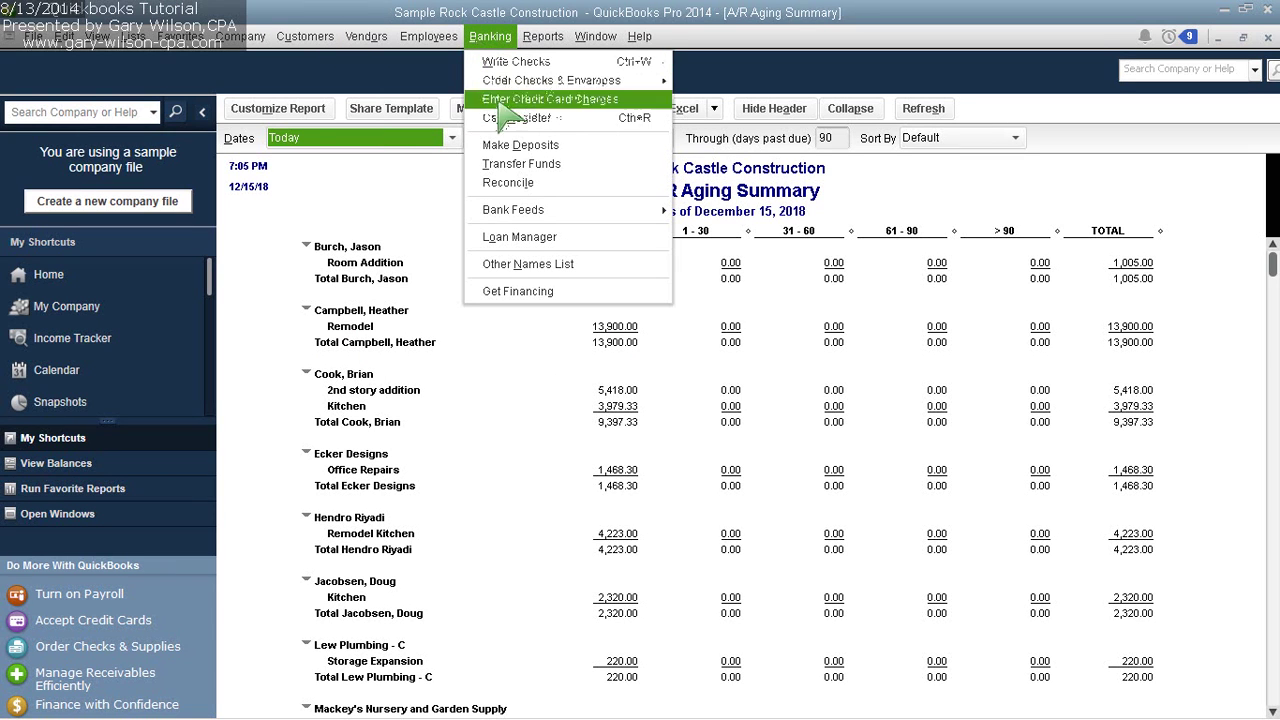
pyautogui.click(496, 147)
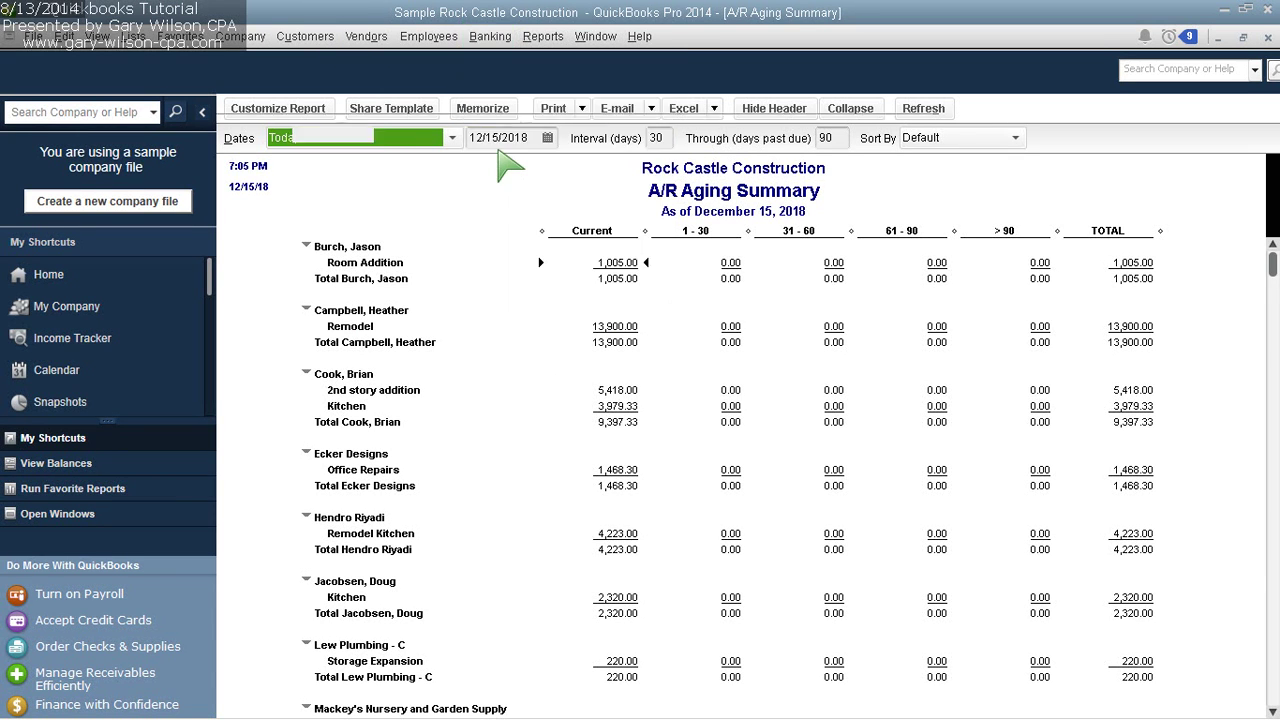
pyautogui.click(430, 230)
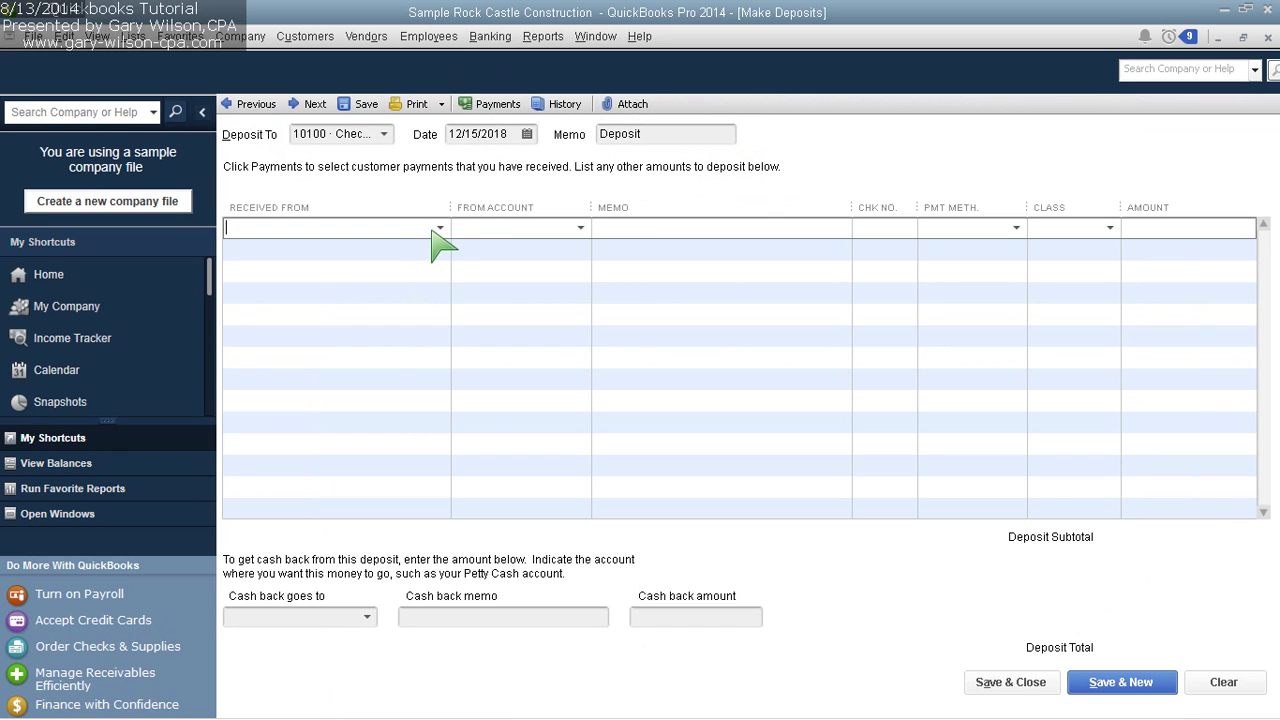
pyautogui.click(440, 228)
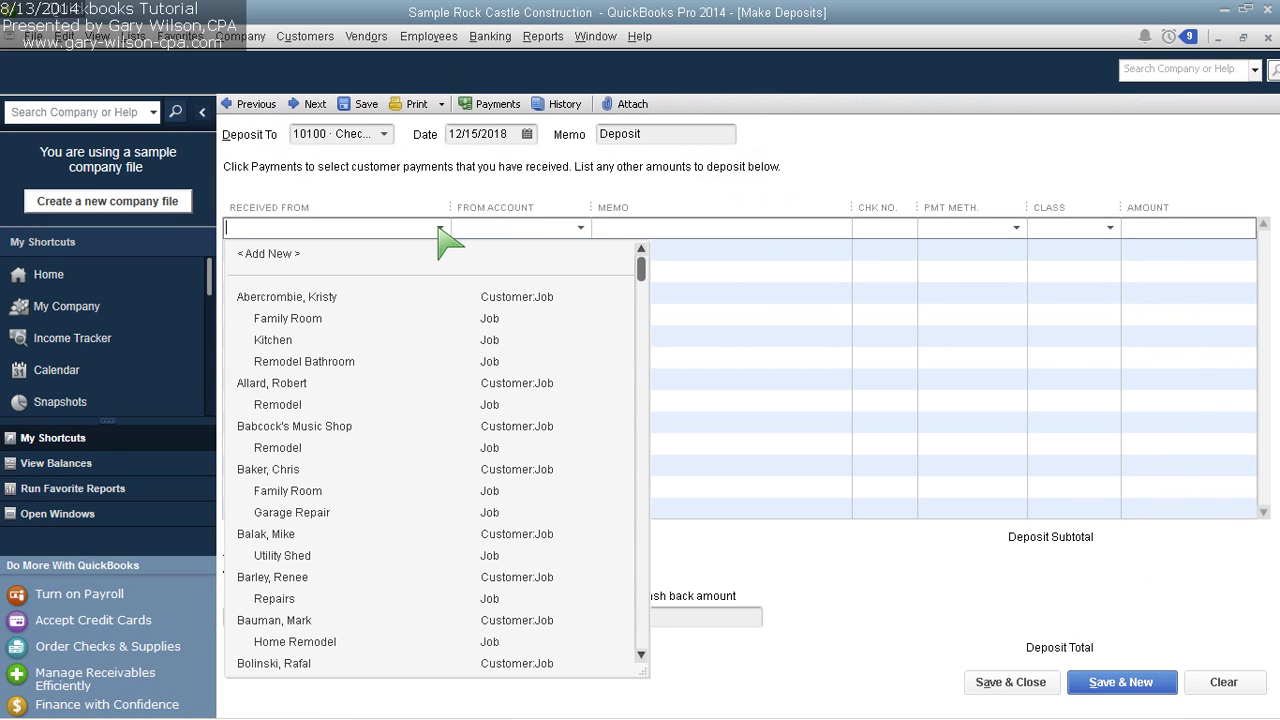
pyautogui.scroll(-3, 447, 458)
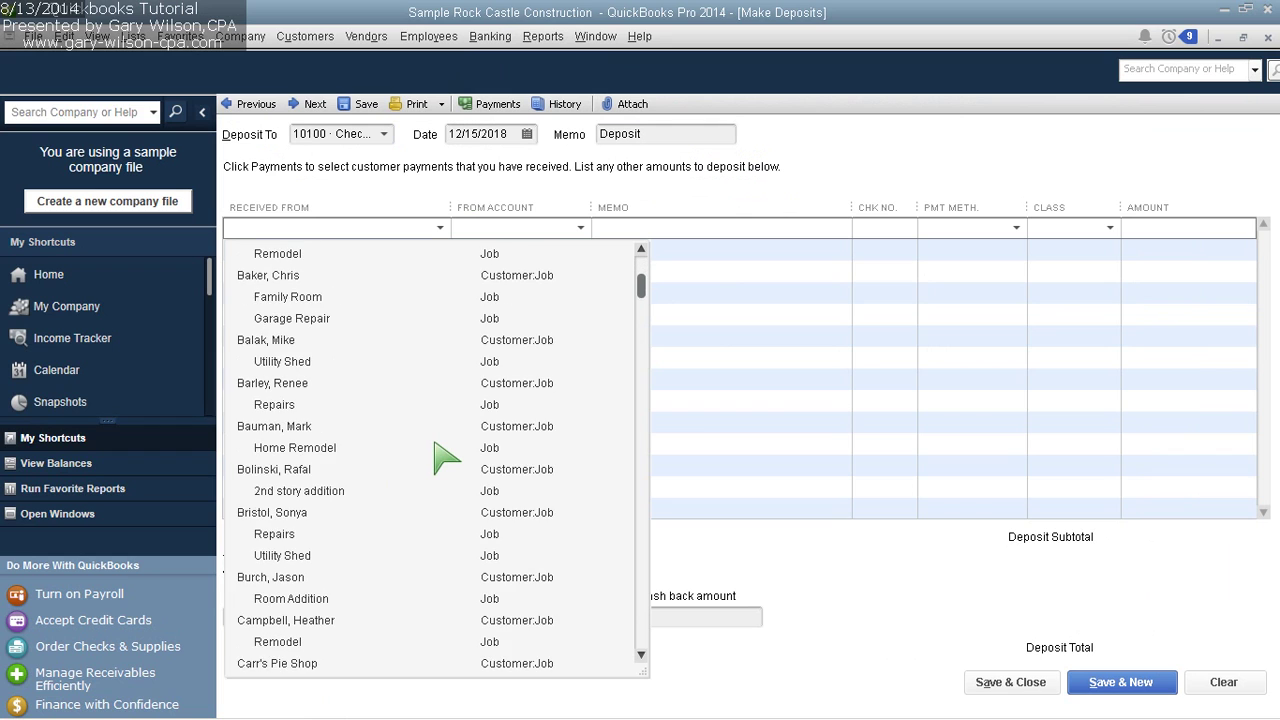
pyautogui.scroll(-1, 436, 449)
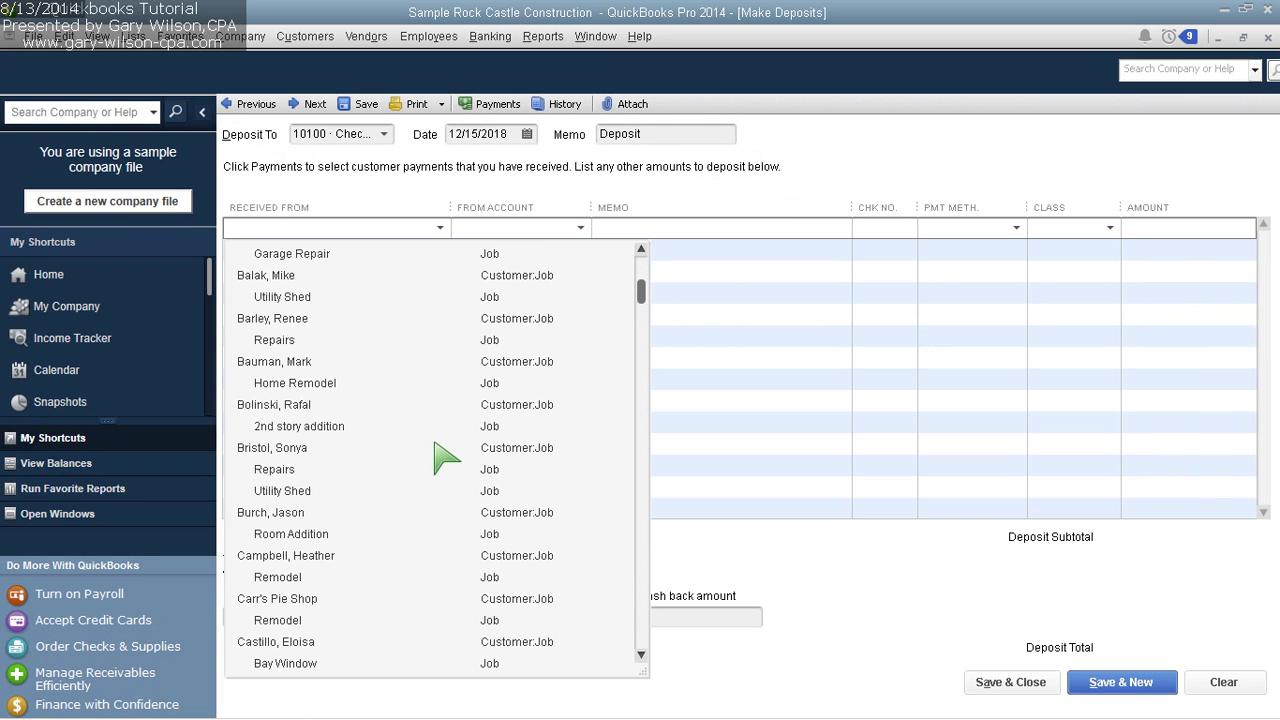
pyautogui.click(298, 555)
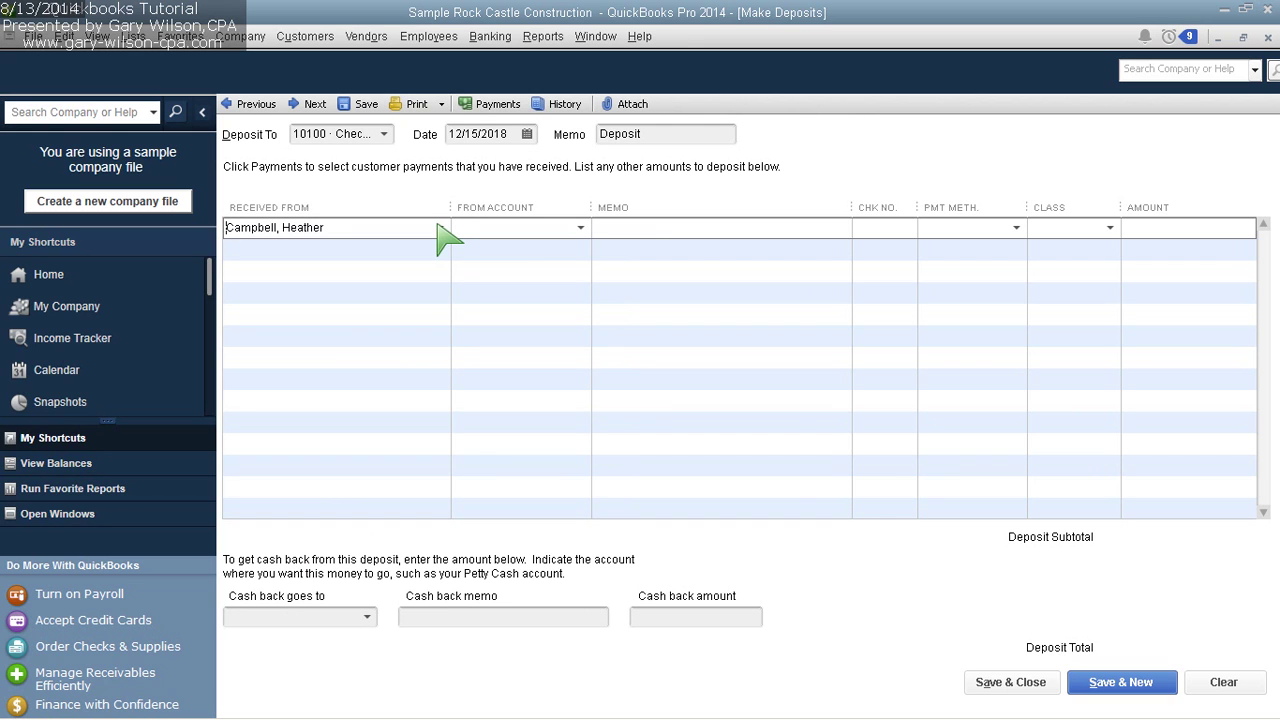
pyautogui.click(579, 228)
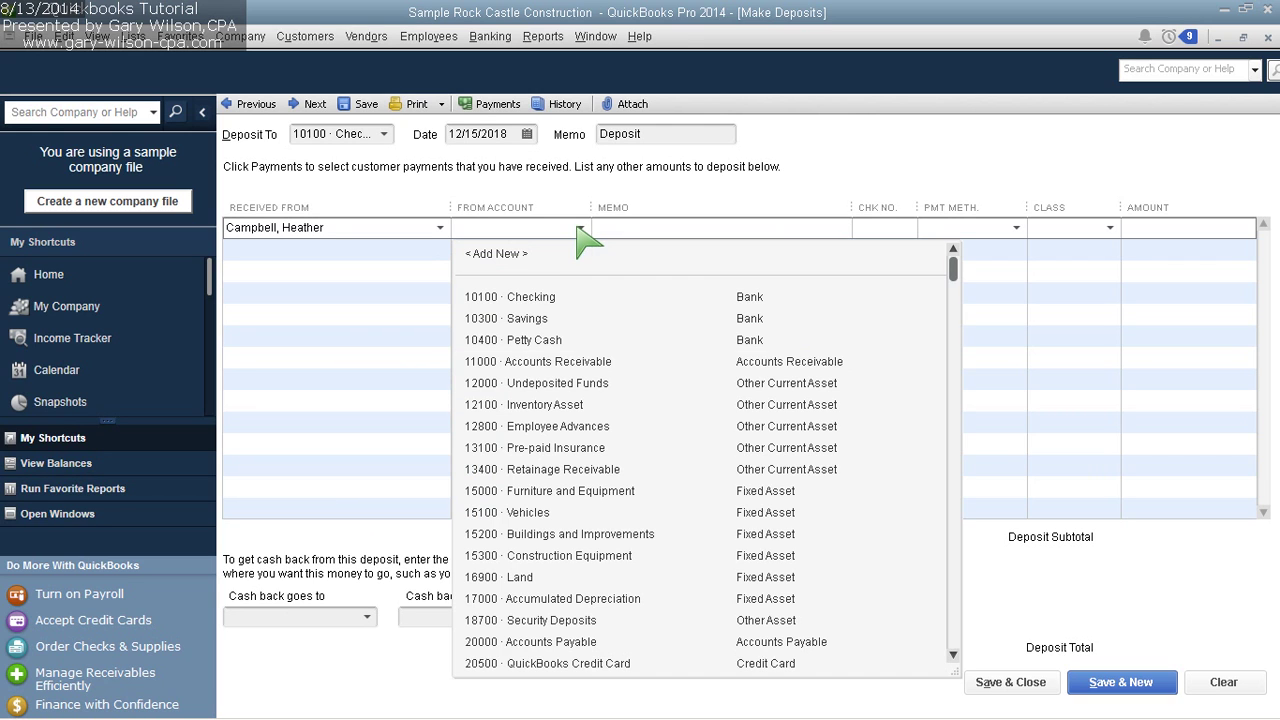
pyautogui.click(537, 364)
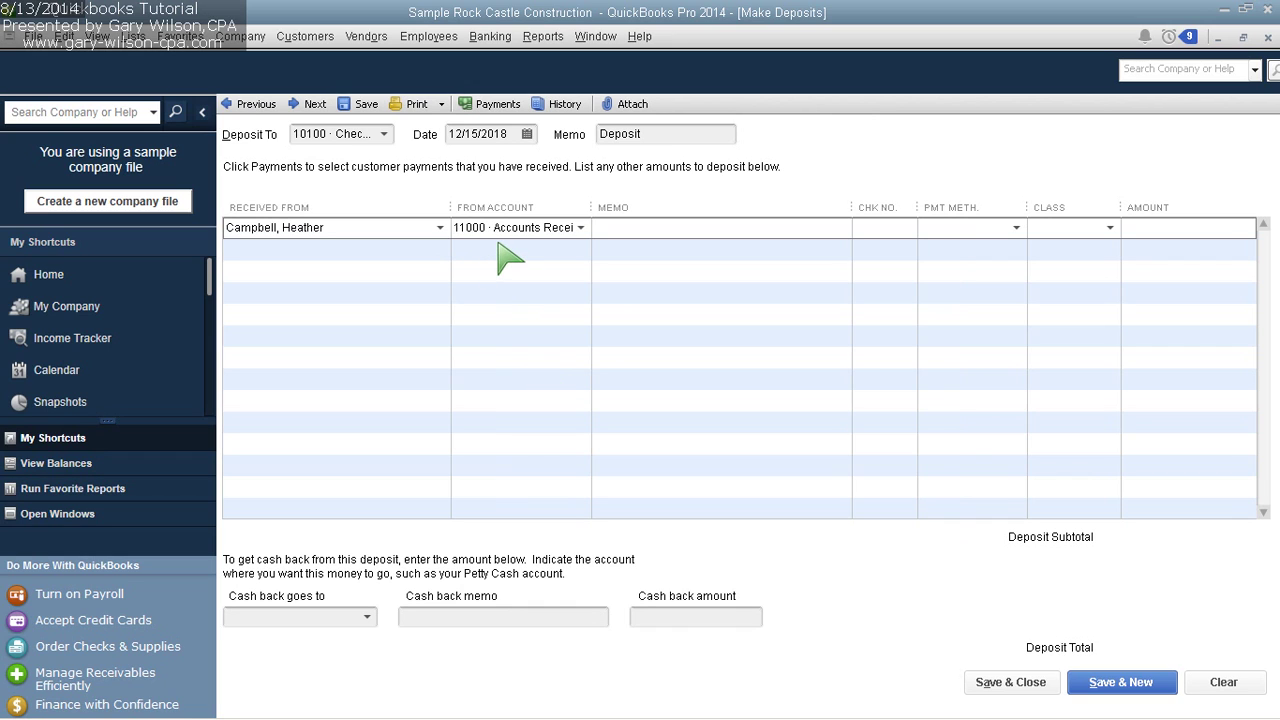
# Step: Enter the memo "6500 down payment" and check number 456 on the deposit line
pyautogui.click(381, 233)
pyautogui.click(612, 240)
pyautogui.write('6500 down payment')
pyautogui.press('Tab')
pyautogui.write('456')
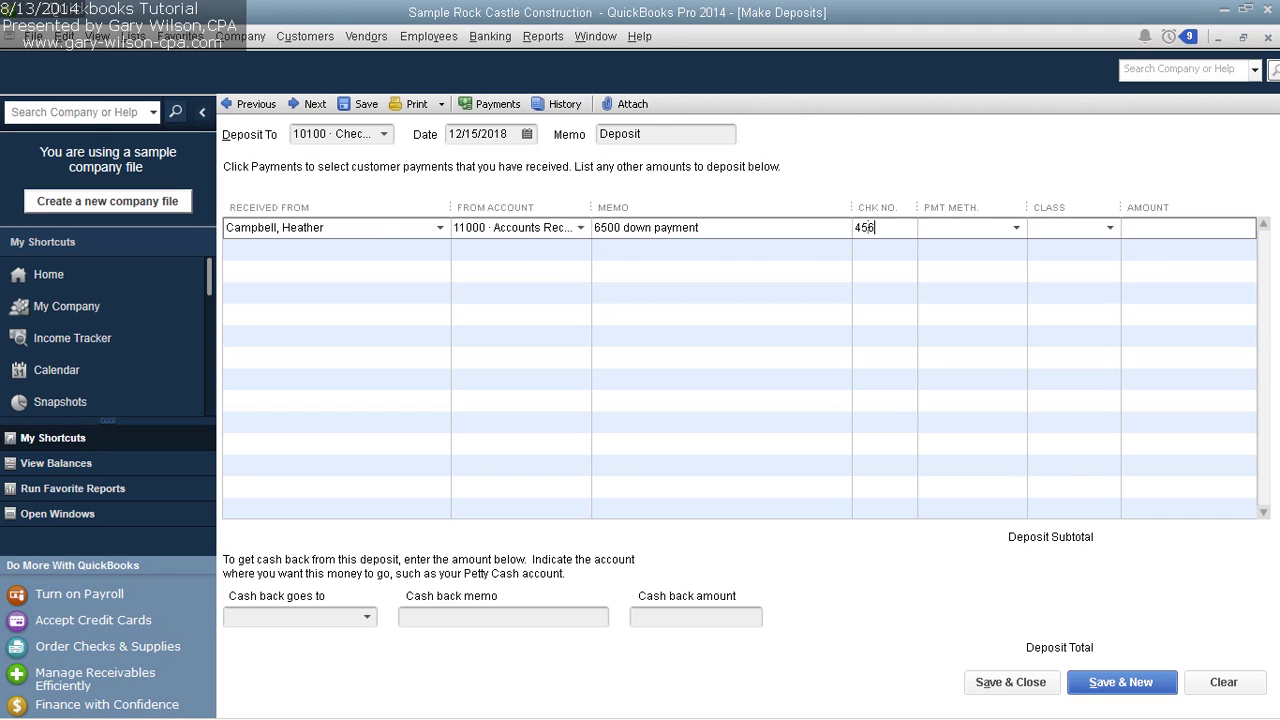
# Step: Set the deposit line's payment method to Check and its amount to 6,500.00, then save and close the deposit
pyautogui.press('Tab')
pyautogui.click(1015, 229)
pyautogui.click(962, 319)
pyautogui.click(1141, 228)
pyautogui.write('6500.00')
pyautogui.press('Tab')
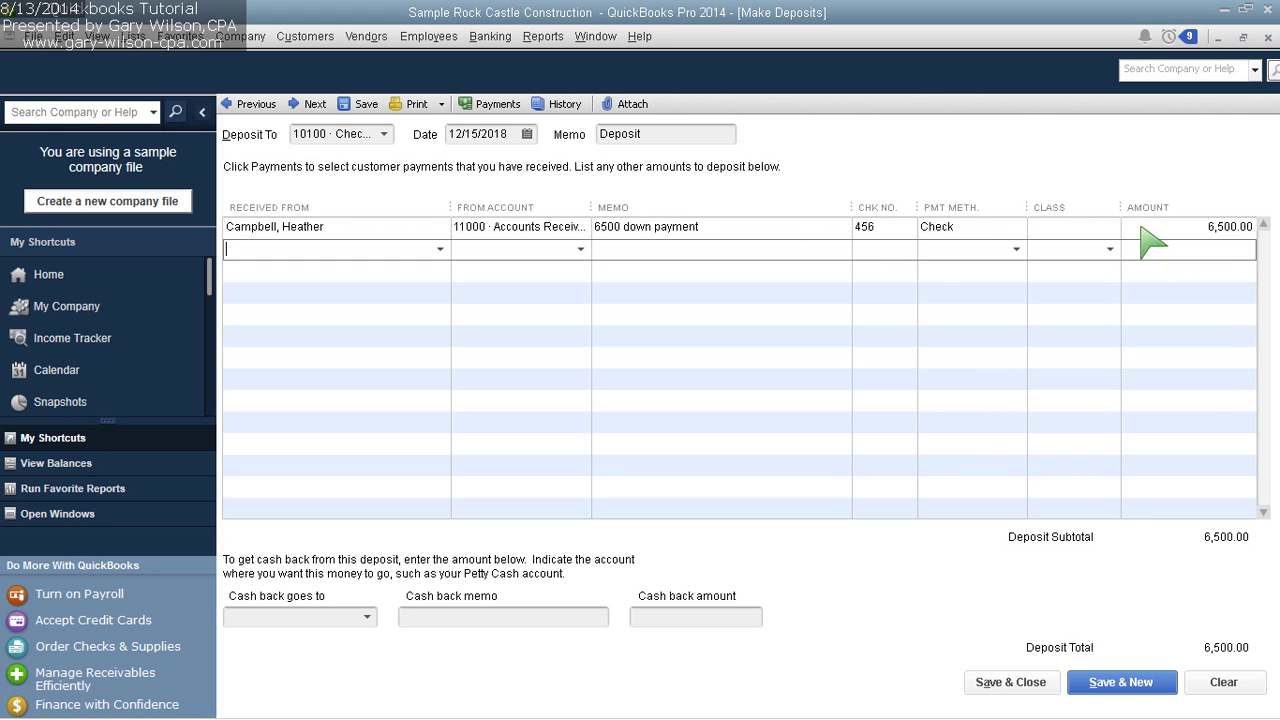
pyautogui.moveTo(1070, 704)
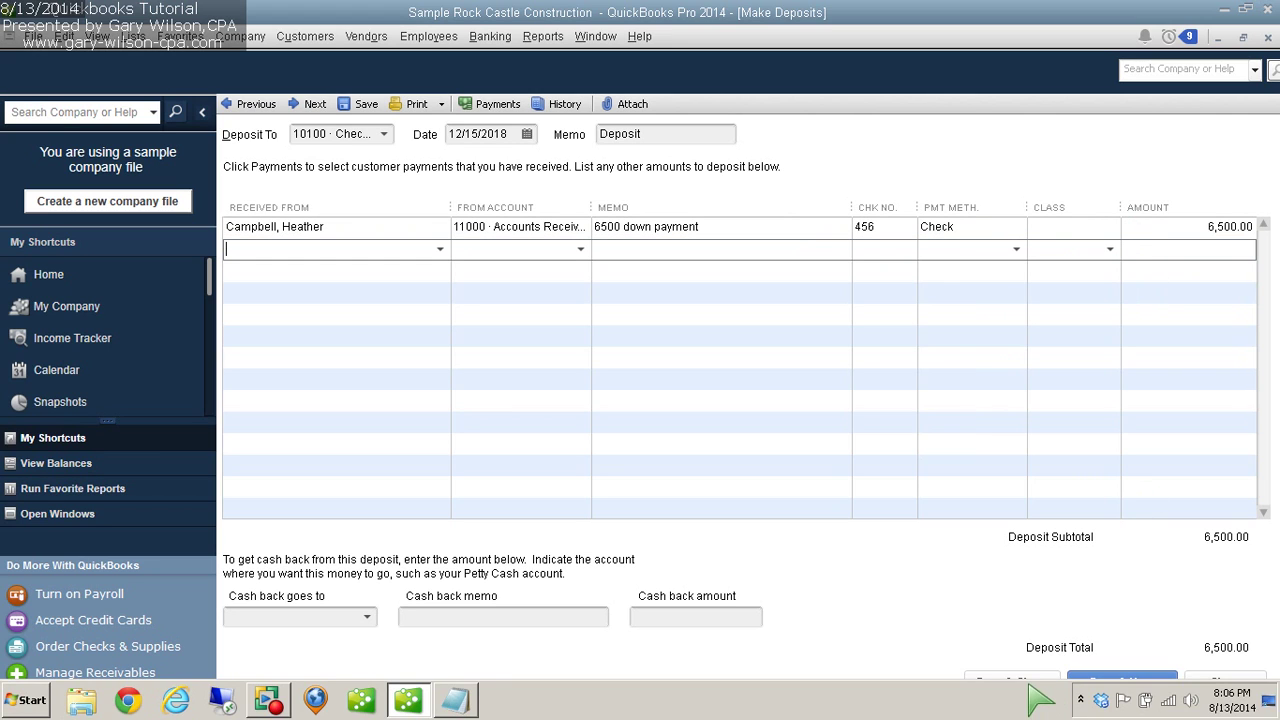
pyautogui.click(1028, 678)
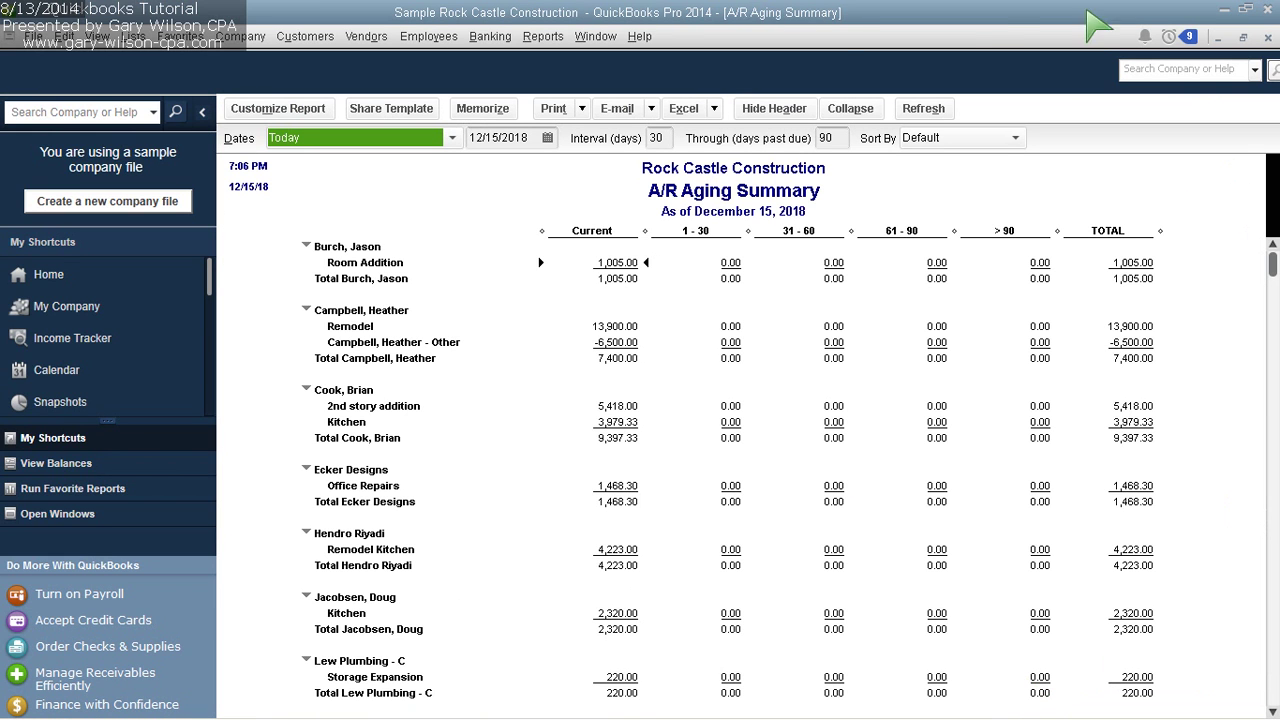
# Step: Examine the customer's Remodel balance, the separate deposit credit and the grand total in the updated A/R Aging Summary
pyautogui.click(622, 330)
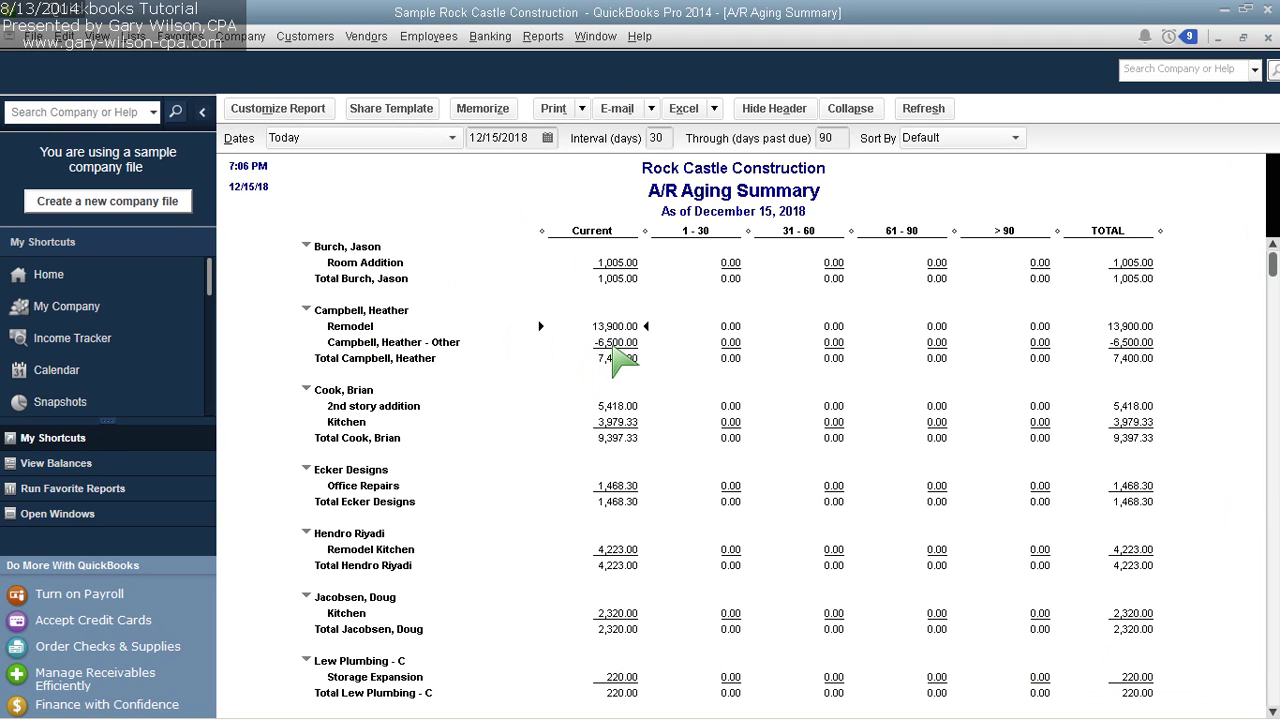
pyautogui.click(608, 345)
pyautogui.click(618, 328)
pyautogui.scroll(-10, 628, 340)
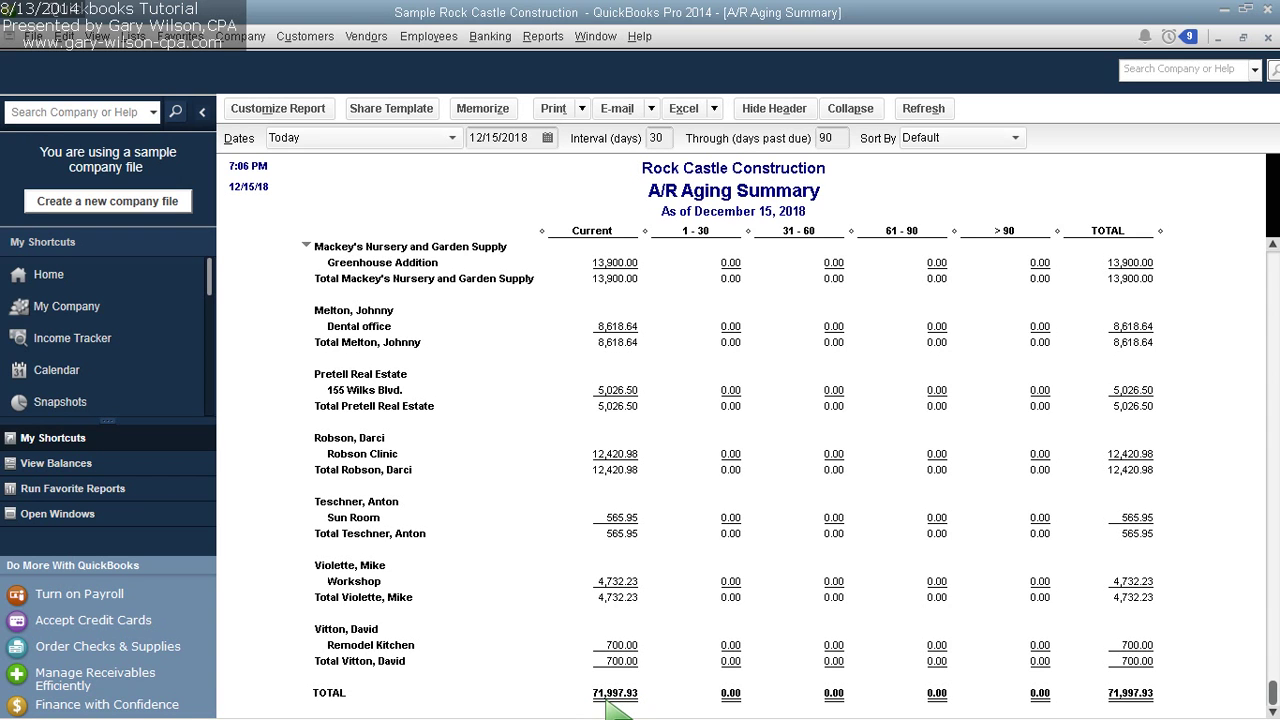
pyautogui.scroll(10, 612, 708)
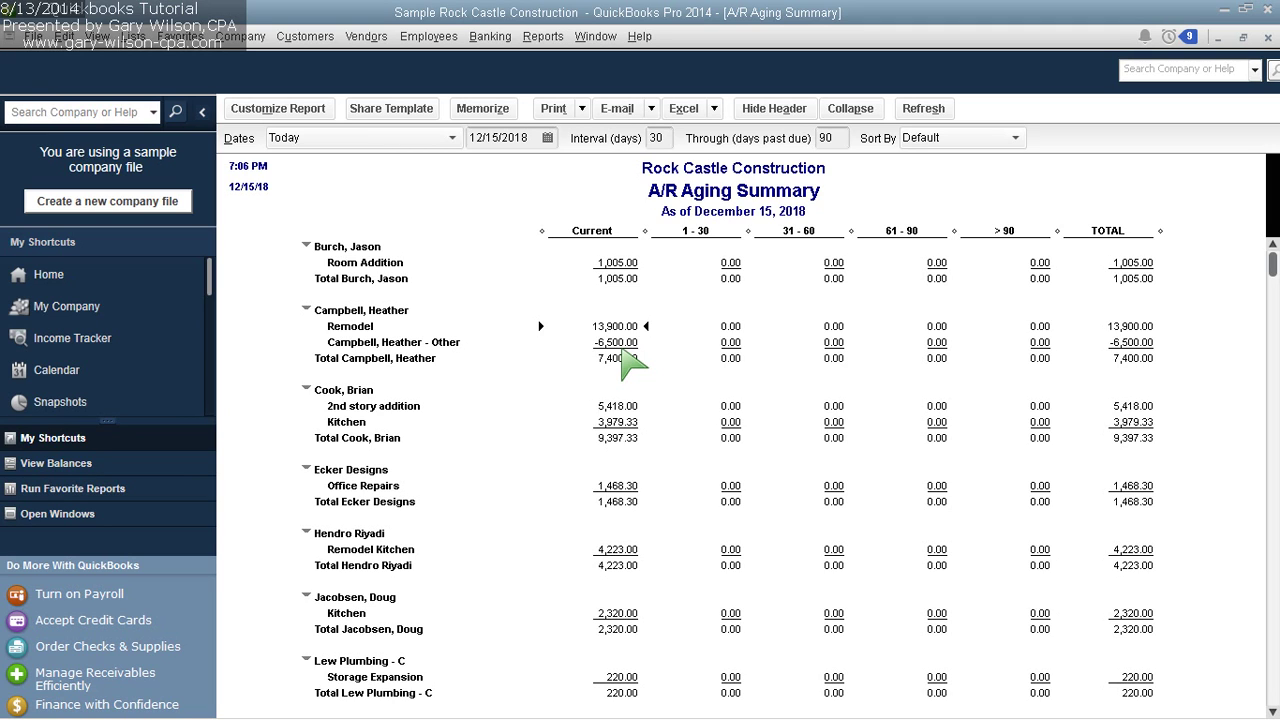
# Step: Drill down from the customer's "Other" line in the A/R Aging Summary to the original deposit transaction
pyautogui.click(622, 348)
pyautogui.doubleClick(622, 350)
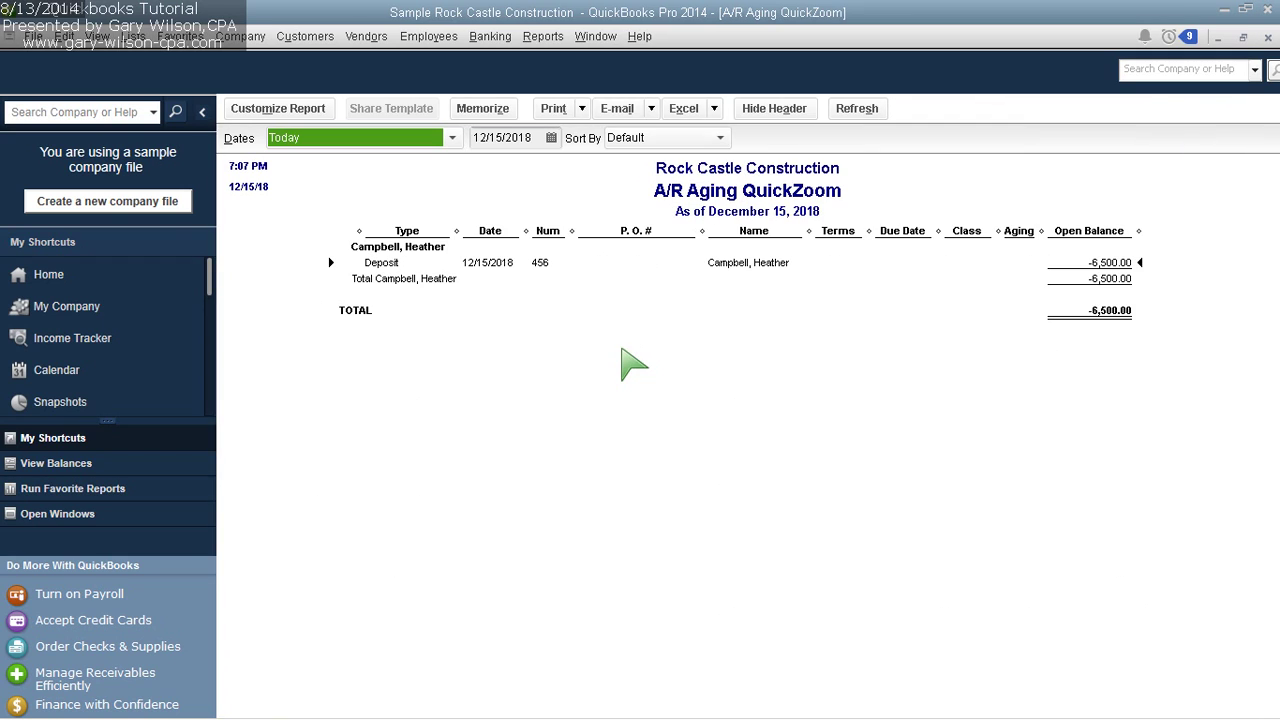
pyautogui.doubleClick(503, 264)
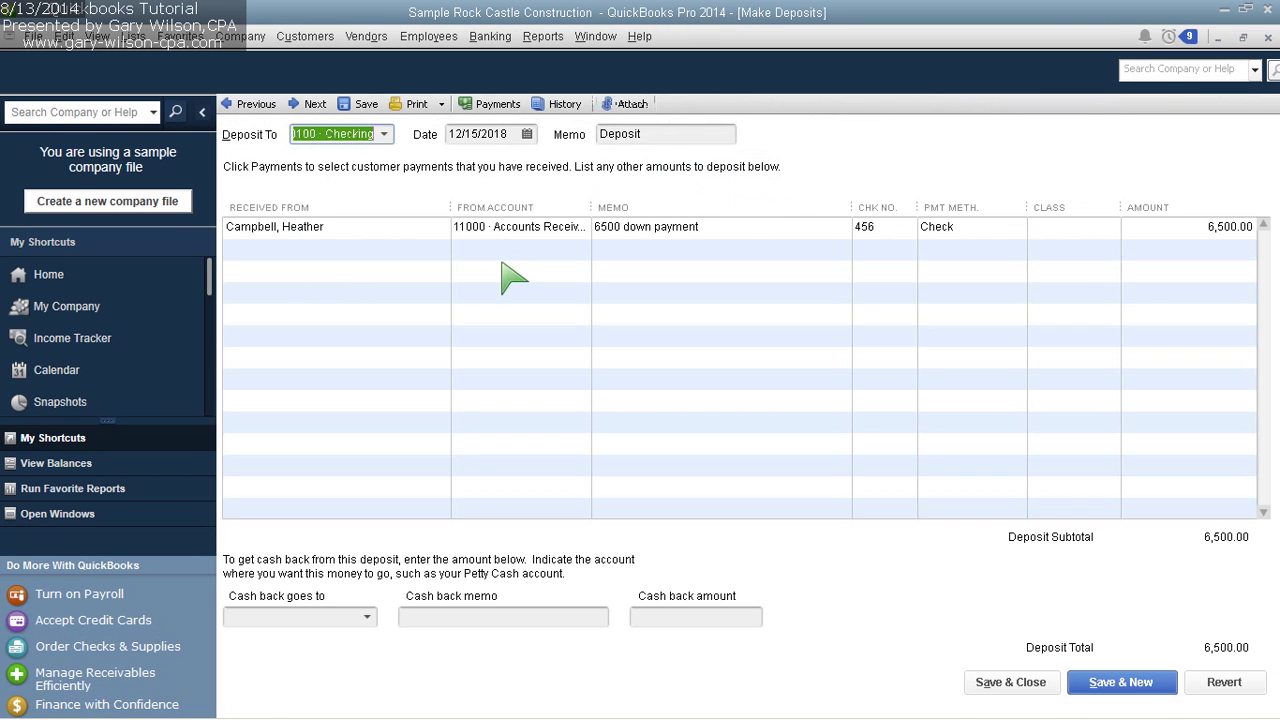
# Step: Reassign the deposit line to the customer's Remodel job and save and close the deposit, recording the change
pyautogui.click(438, 228)
pyautogui.click(439, 228)
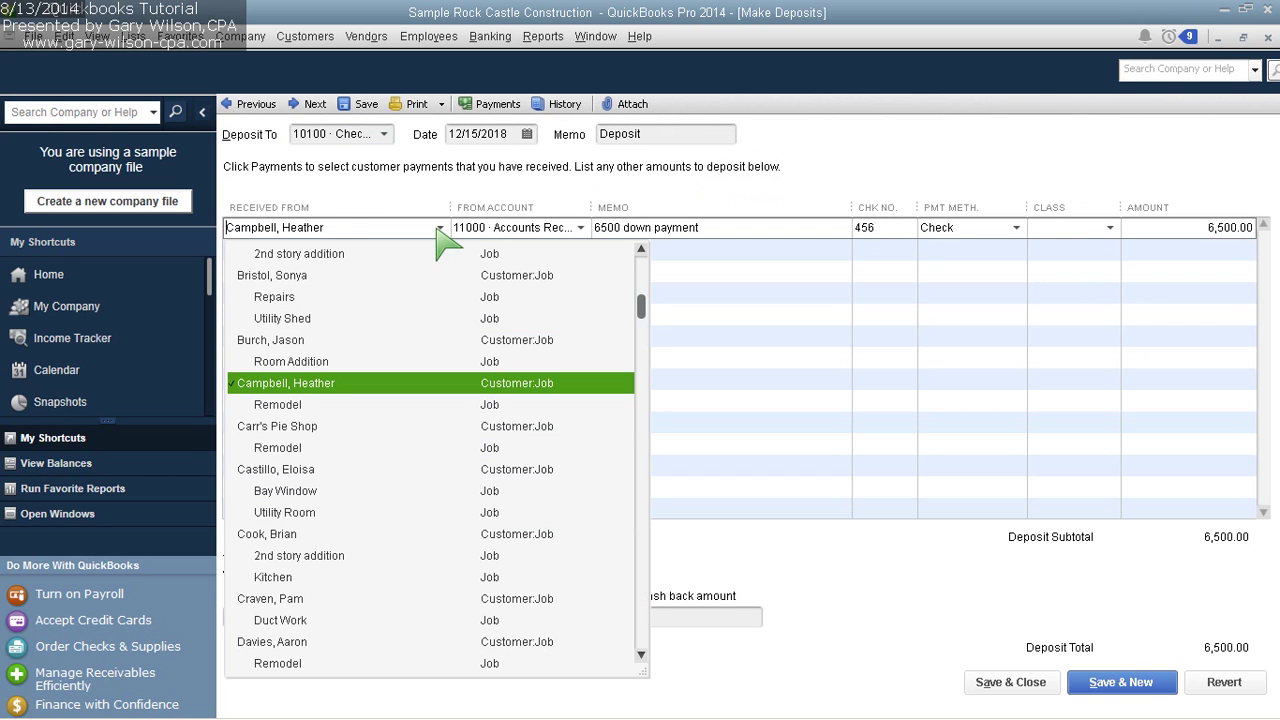
pyautogui.click(300, 406)
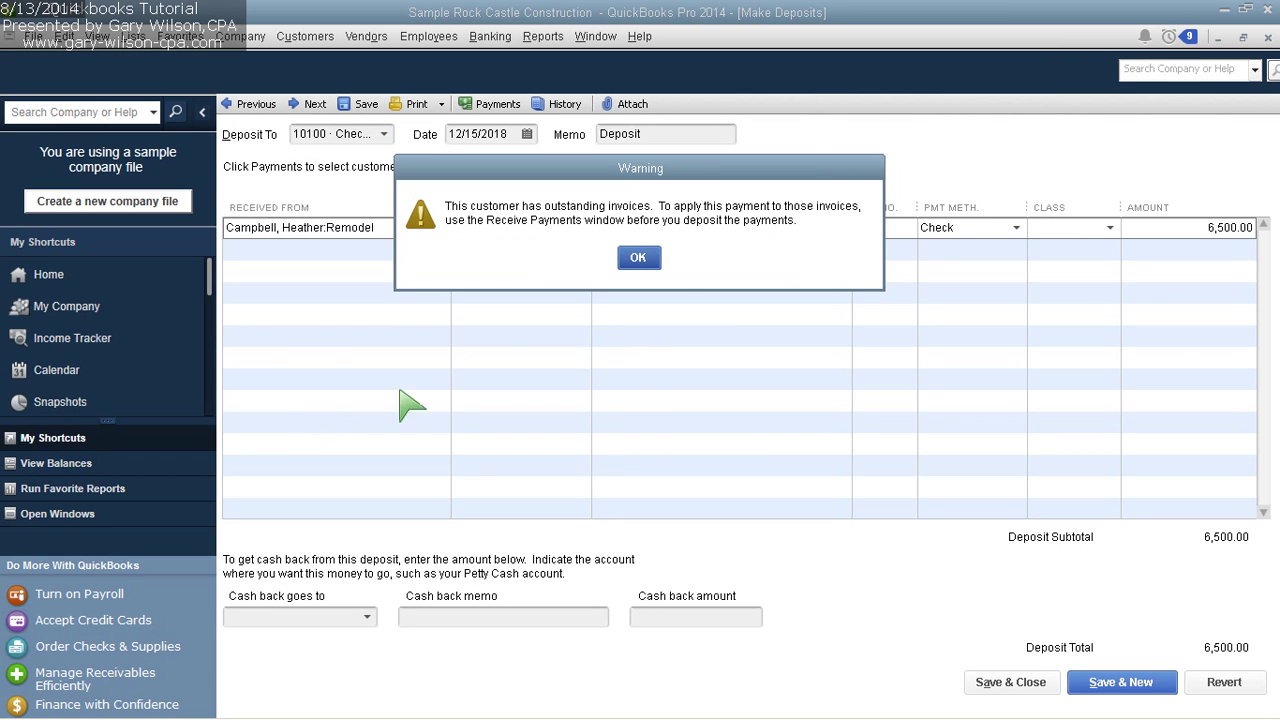
pyautogui.click(639, 258)
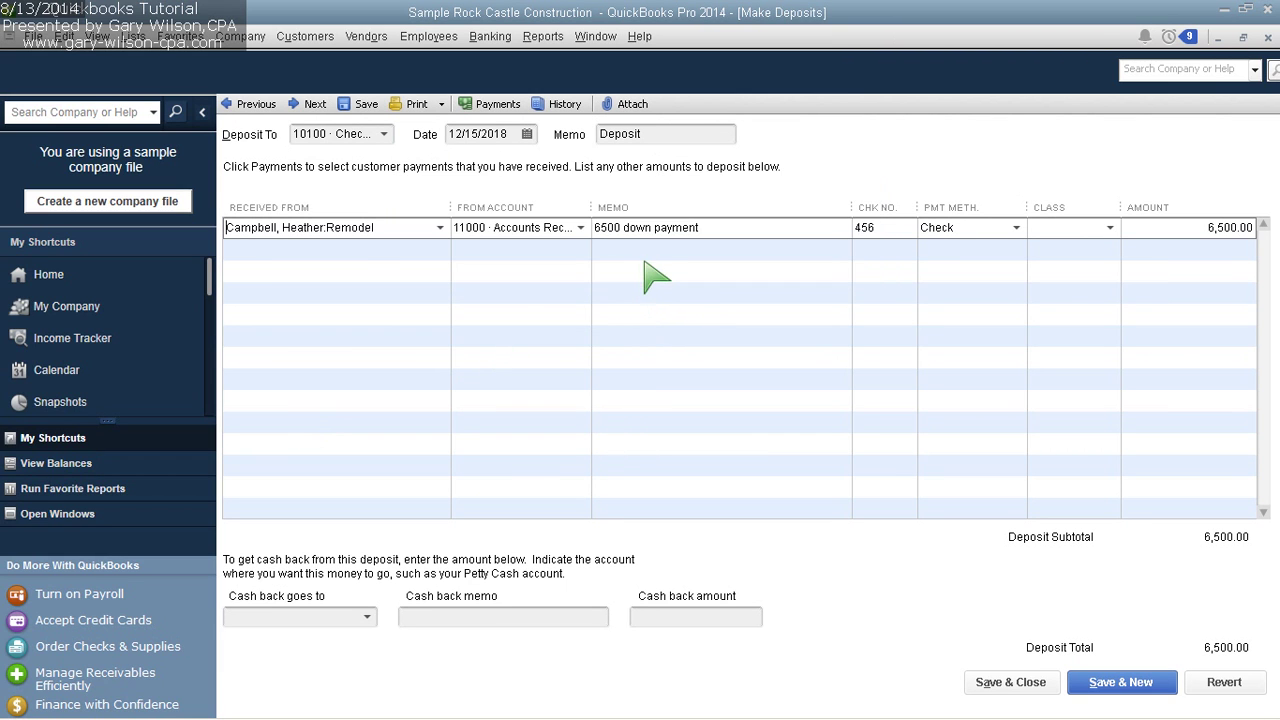
pyautogui.click(1012, 677)
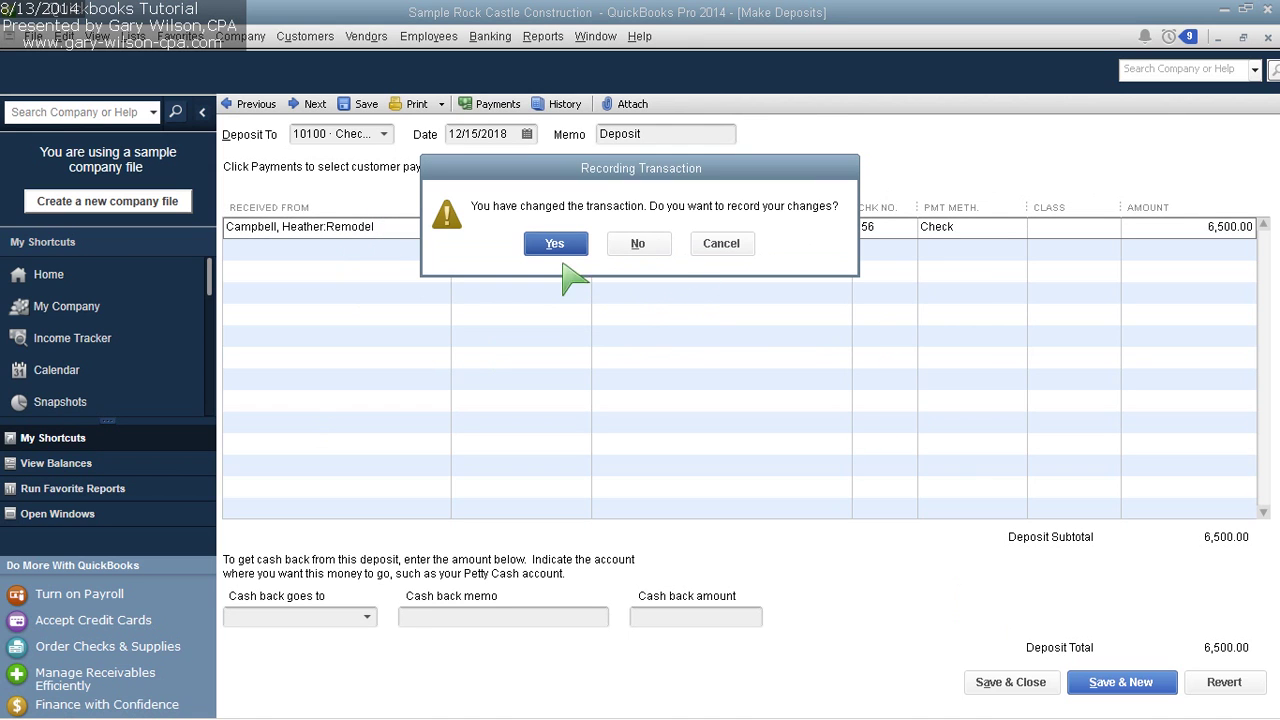
pyautogui.click(576, 252)
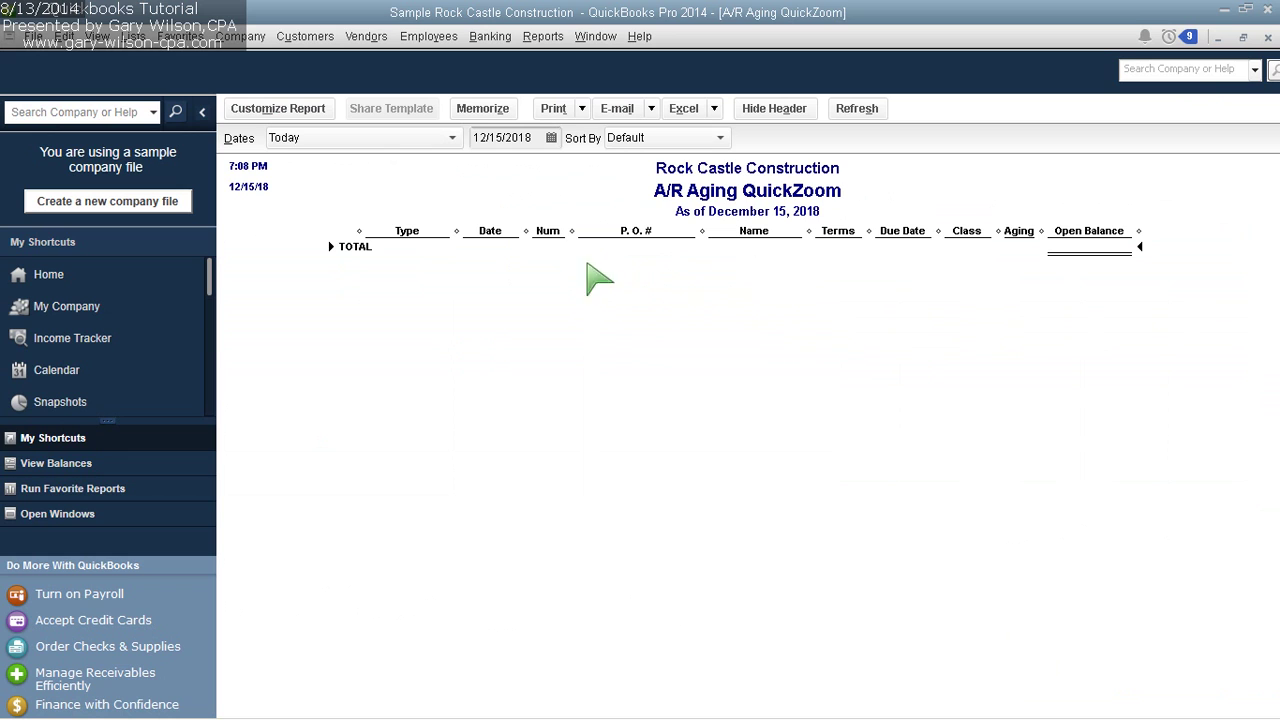
# Step: Return to the A/R Aging Summary and examine the deposit, invoice and totals behind the customer's Remodel balance
pyautogui.click(1268, 37)
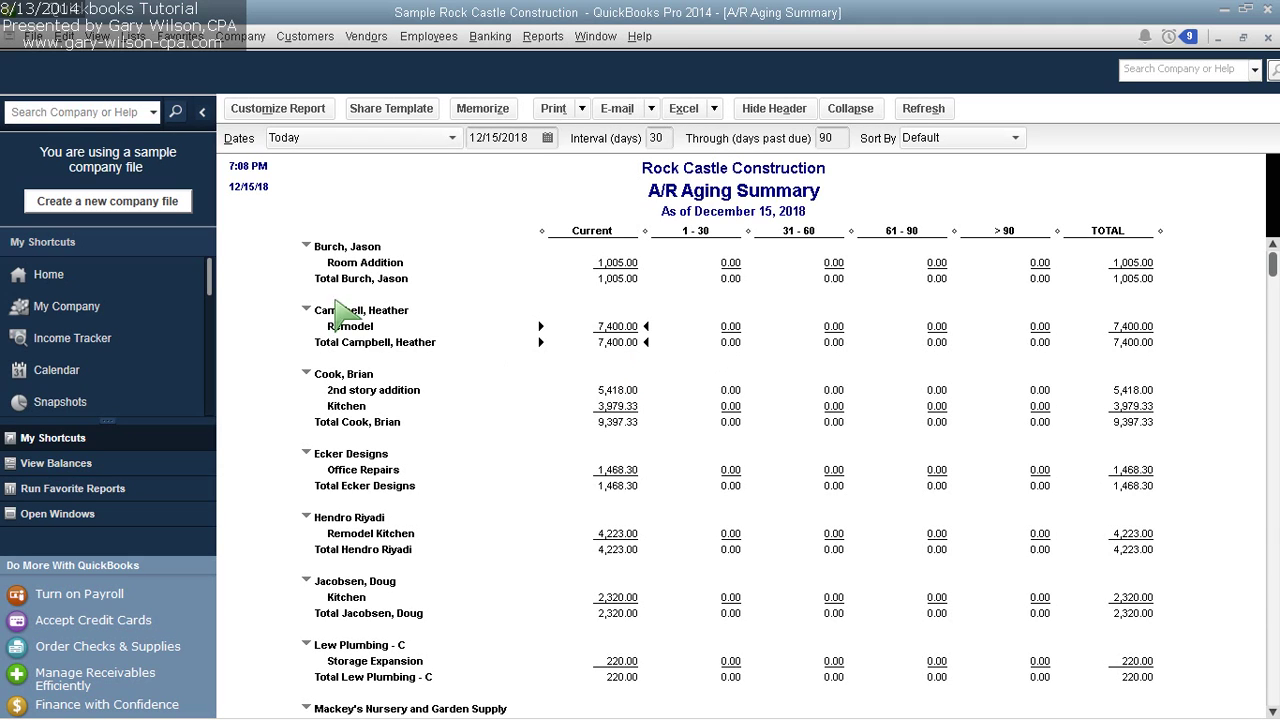
pyautogui.doubleClick(612, 340)
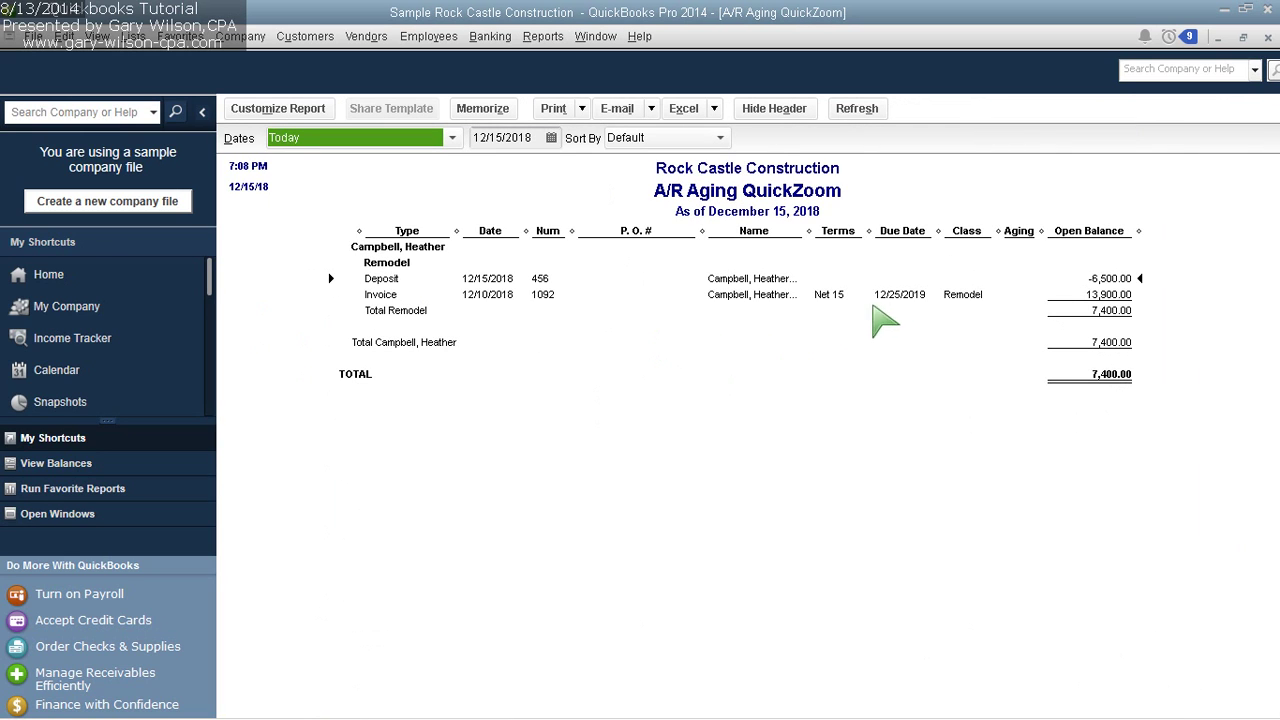
pyautogui.click(743, 295)
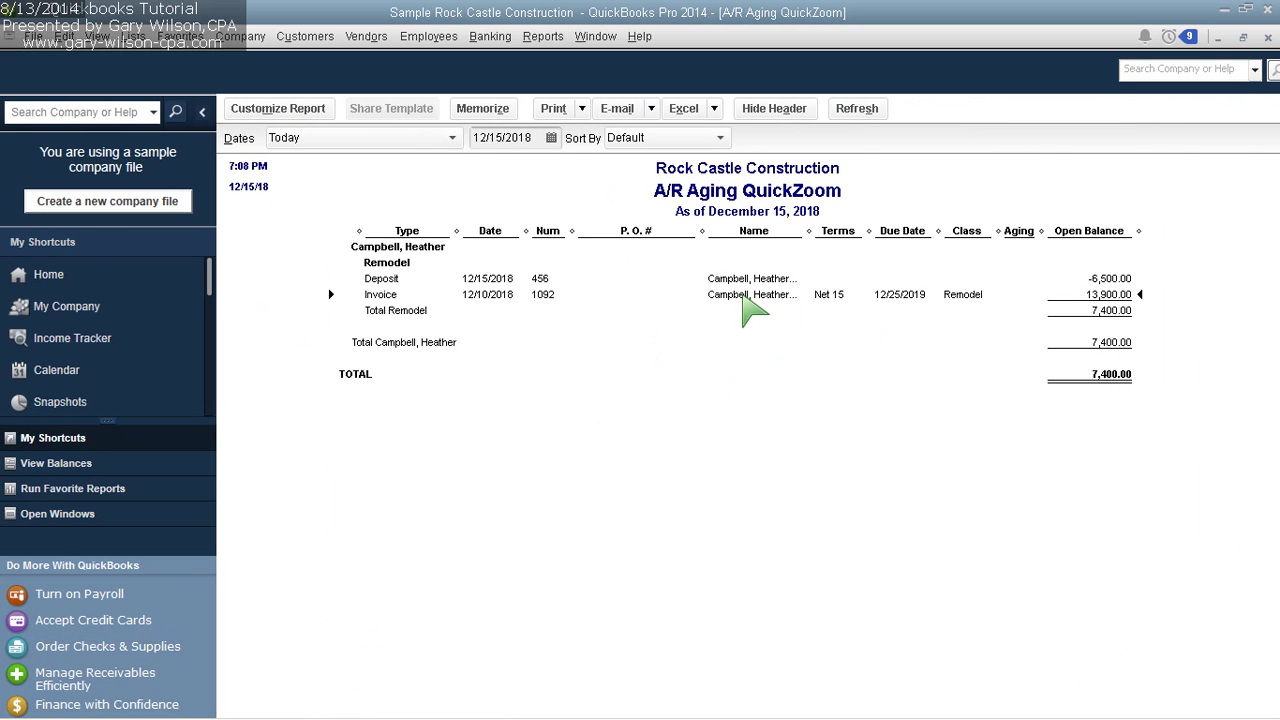
pyautogui.click(755, 284)
pyautogui.click(1092, 342)
pyautogui.click(1122, 380)
pyautogui.click(479, 281)
pyautogui.click(772, 300)
# Step: Open the customer's Remodel invoice from the aging detail and examine its floor plans, installation, labor and removal lines
pyautogui.doubleClick(481, 297)
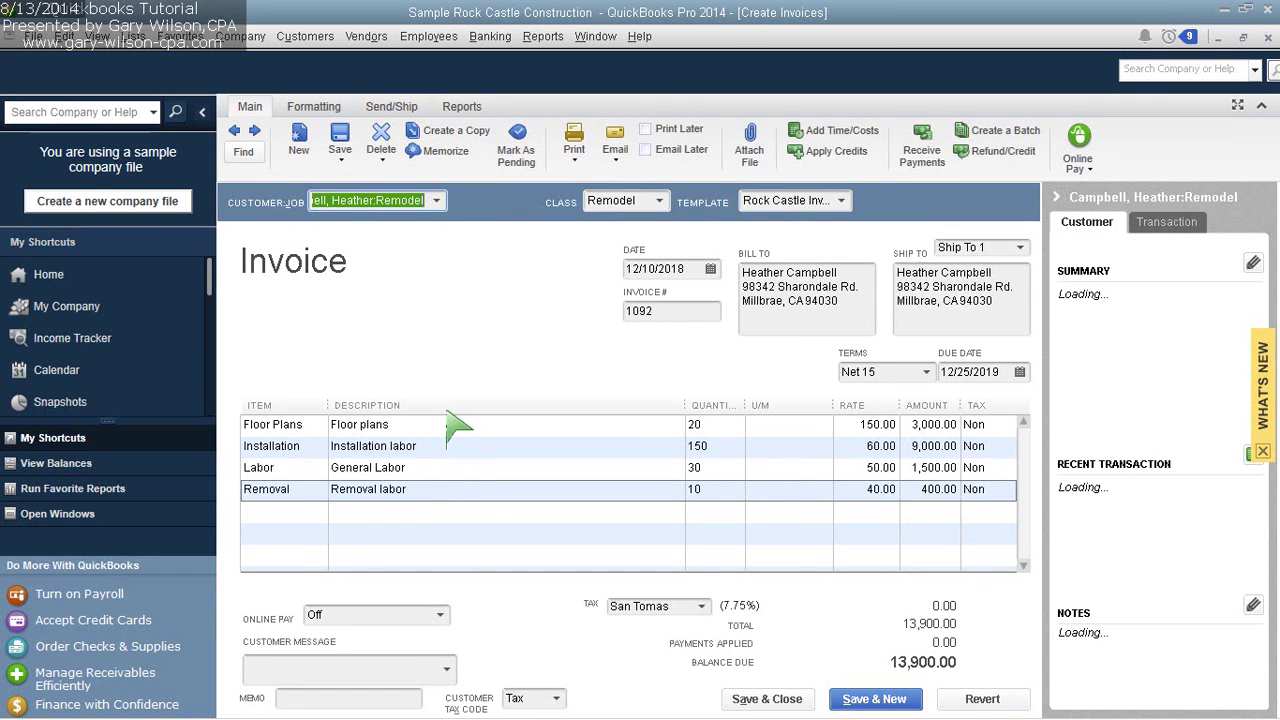
pyautogui.click(446, 432)
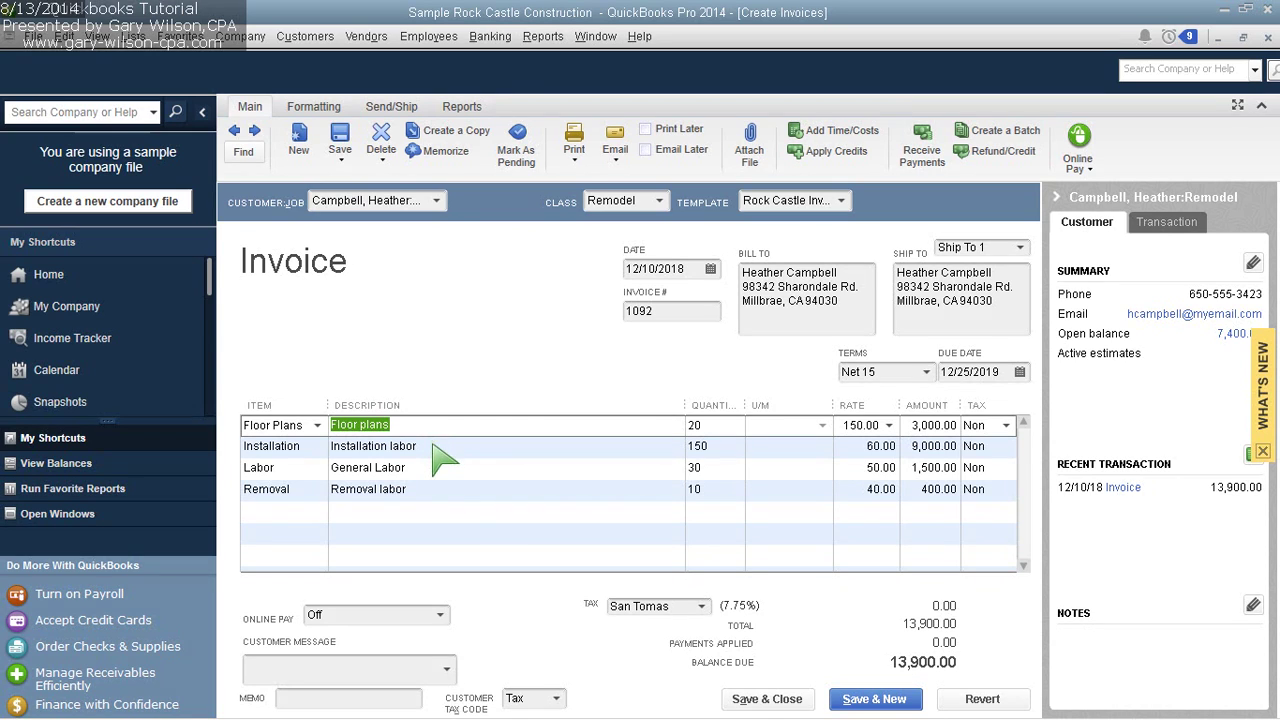
pyautogui.click(434, 446)
pyautogui.click(436, 468)
pyautogui.click(420, 488)
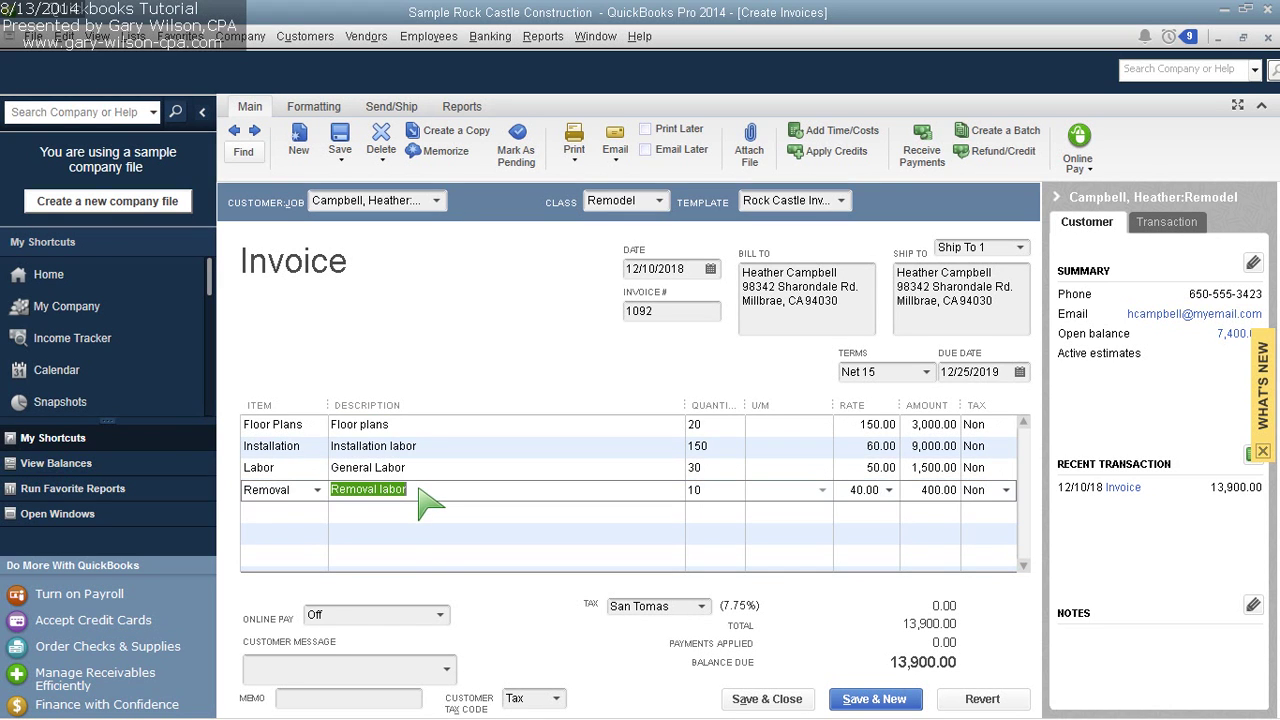
pyautogui.click(437, 509)
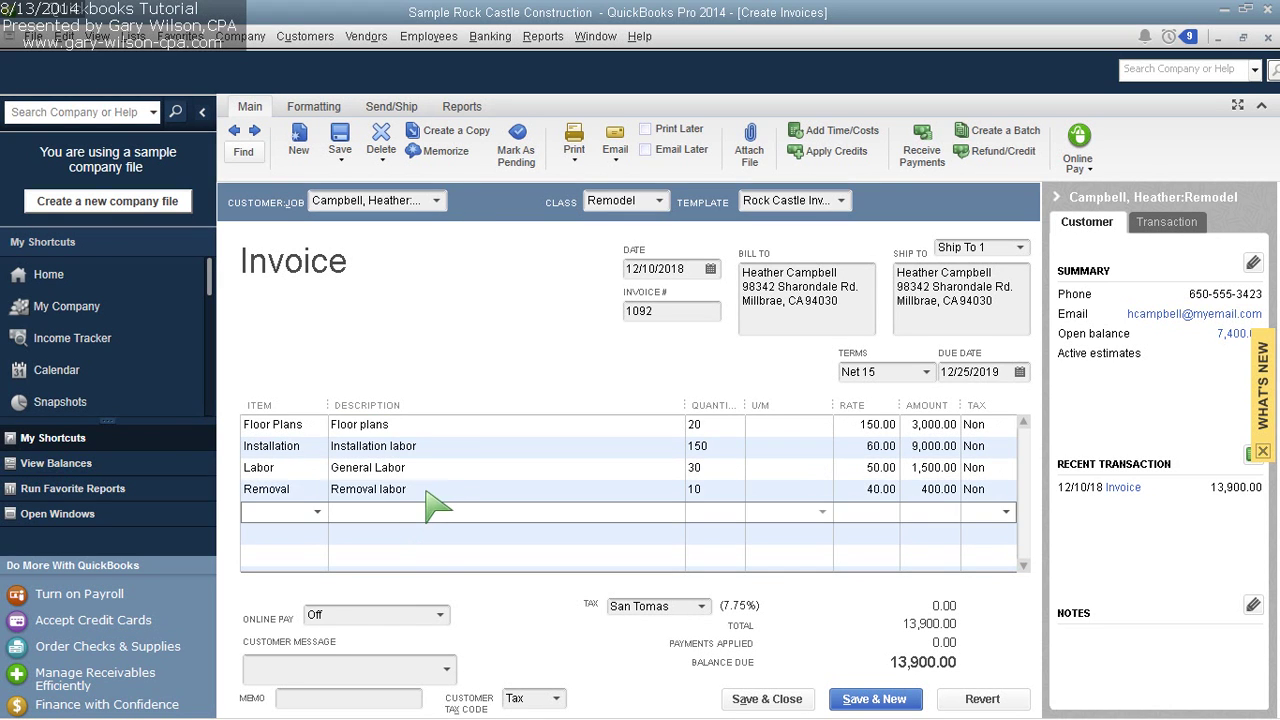
pyautogui.click(443, 488)
pyautogui.click(445, 468)
pyautogui.click(438, 446)
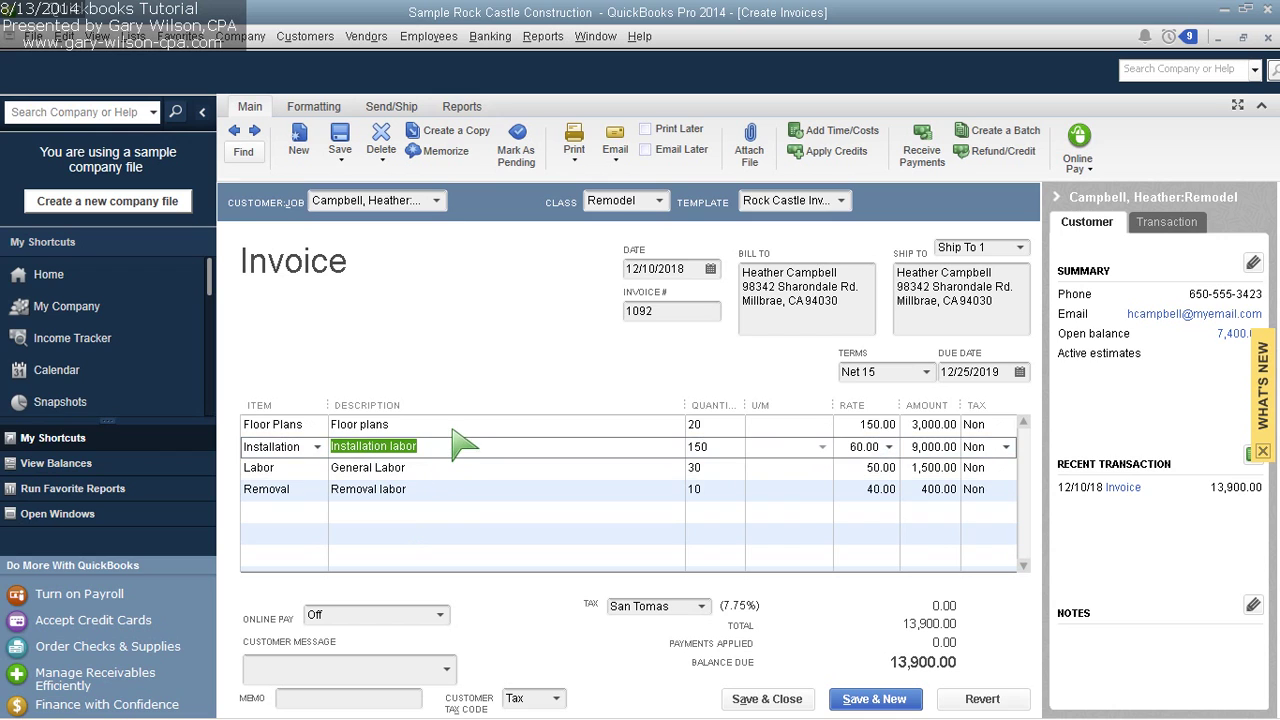
pyautogui.click(452, 425)
# Step: Set the Floor Plans quantity to 15 on the Remodel invoice, record the change and close the invoice form
pyautogui.click(715, 426)
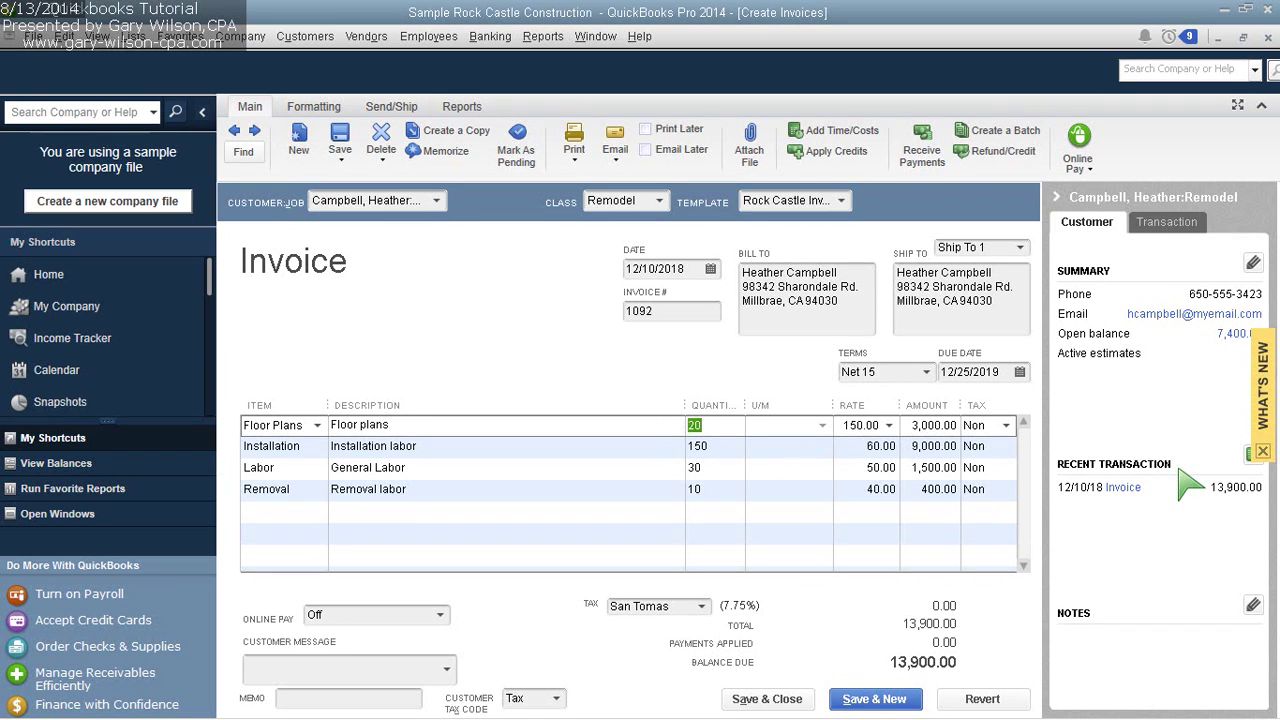
pyautogui.write('15')
pyautogui.click(890, 698)
pyautogui.click(890, 700)
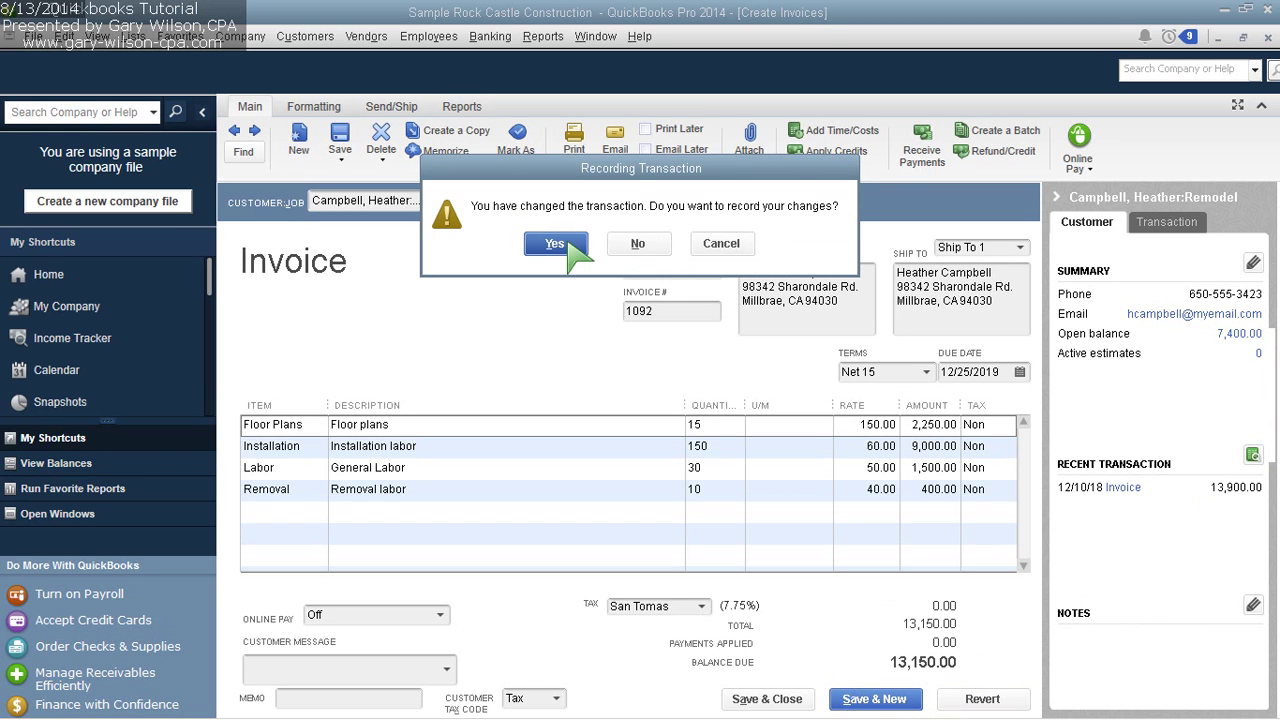
pyautogui.click(568, 243)
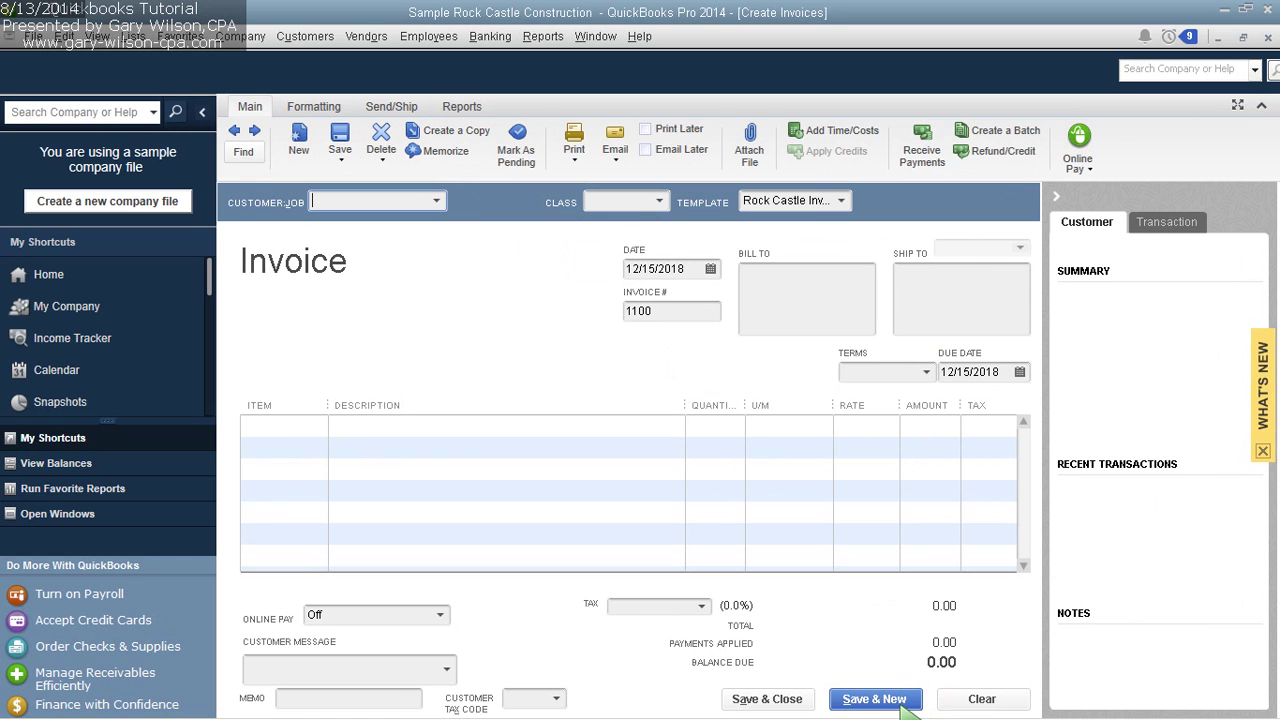
pyautogui.click(775, 697)
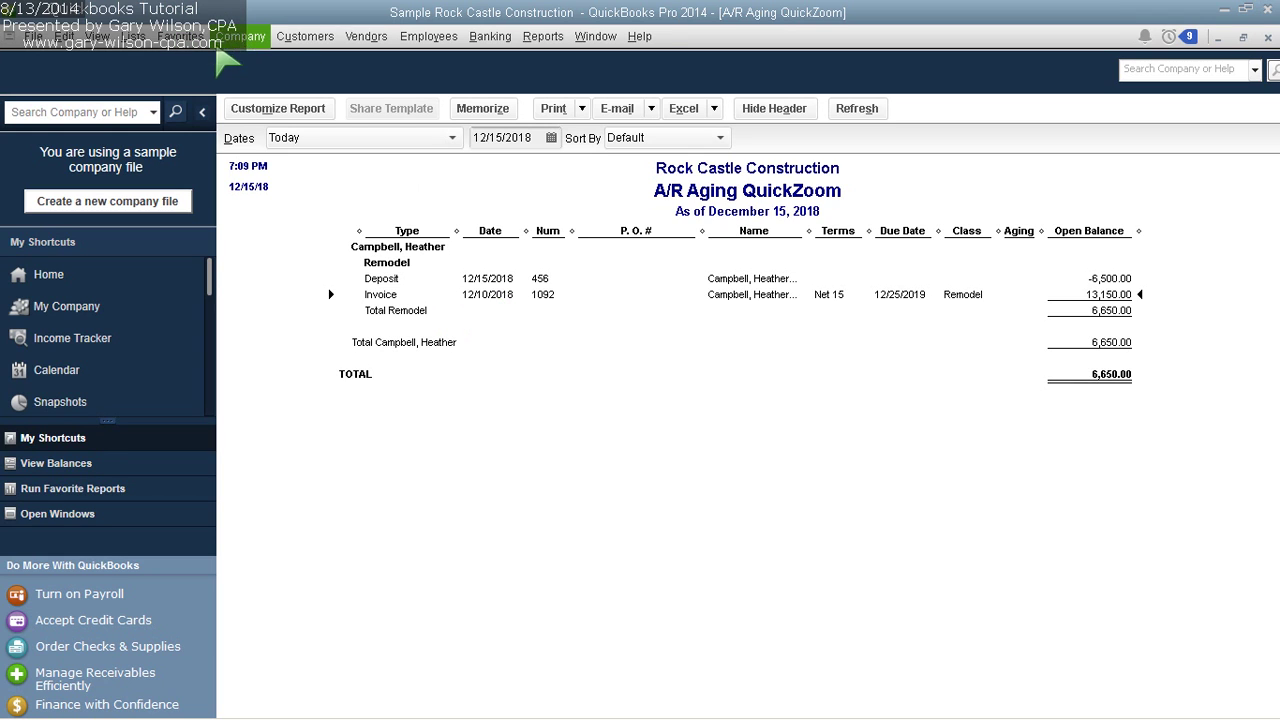
# Step: Start a new invoice for the same customer, selecting the customer's main account rather than the Remodel job
pyautogui.click(250, 44)
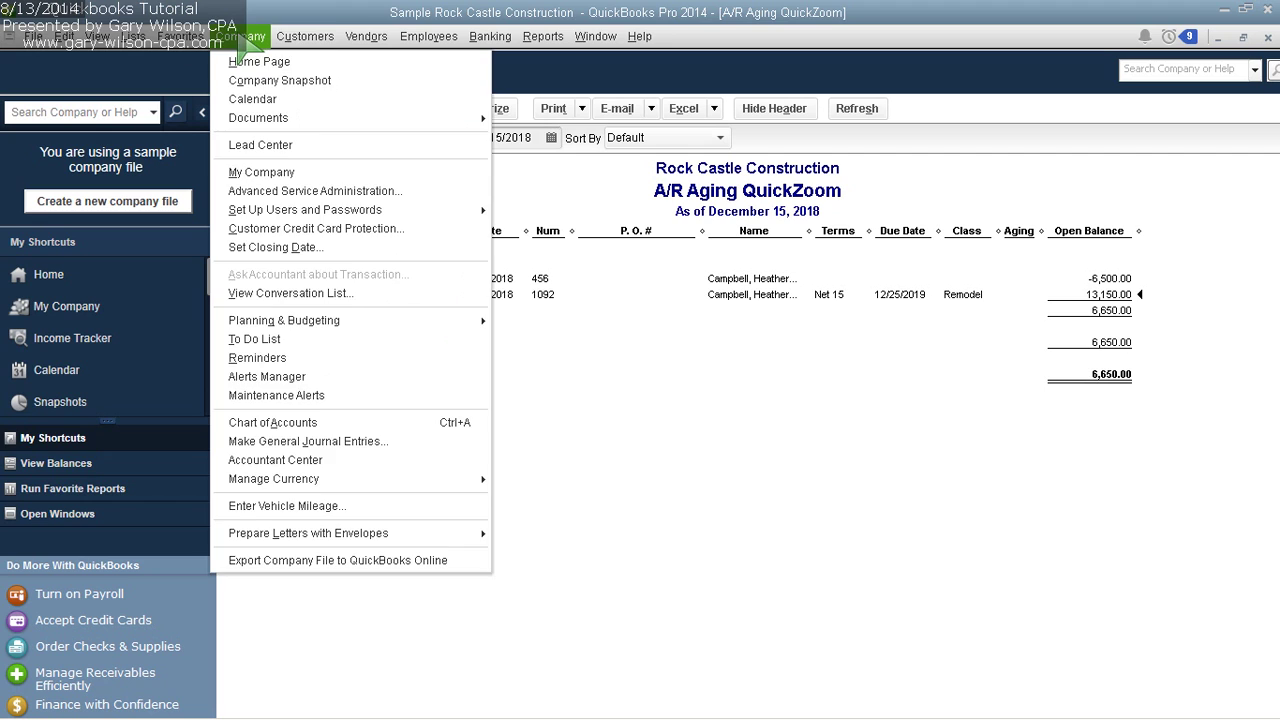
pyautogui.moveTo(305, 46)
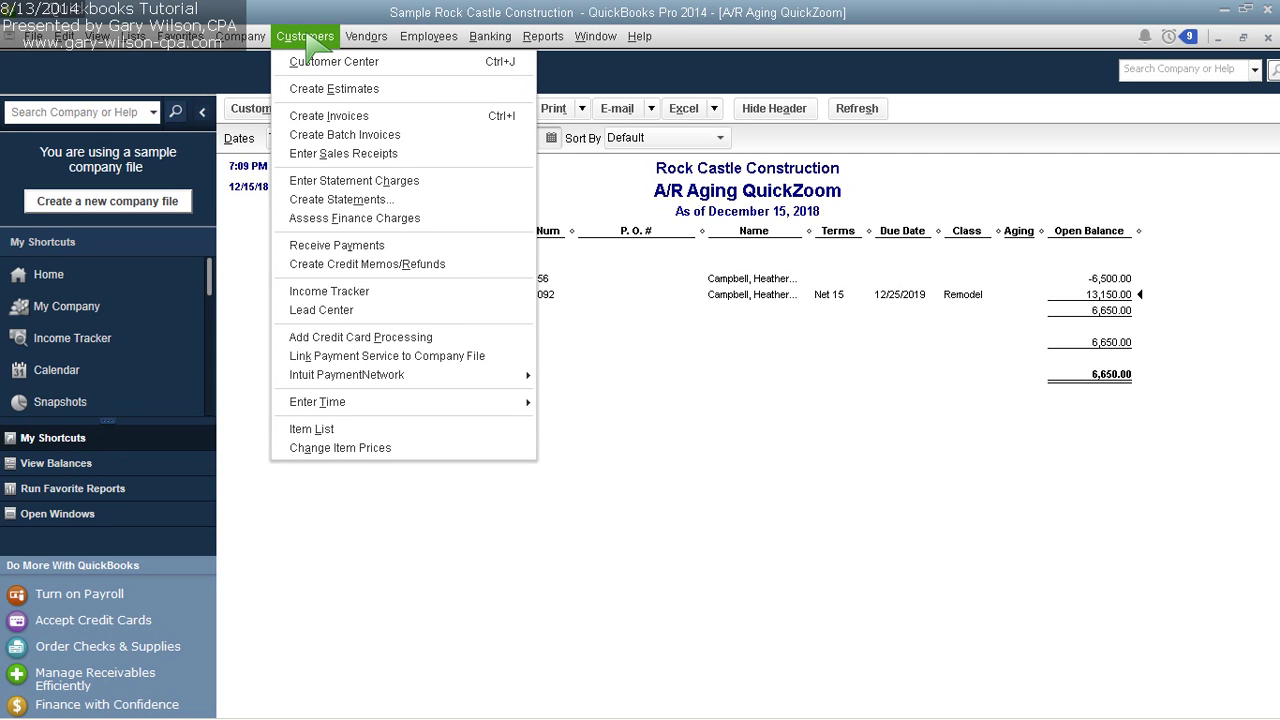
pyautogui.click(318, 120)
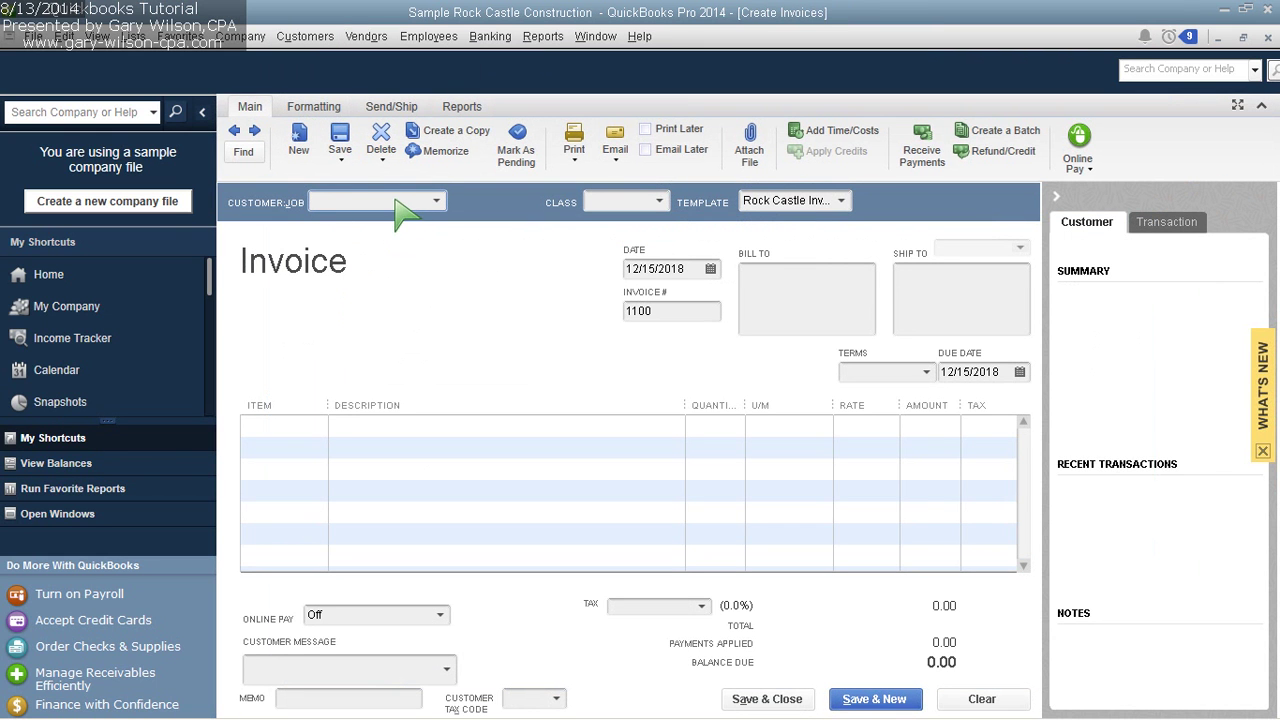
pyautogui.write('He')
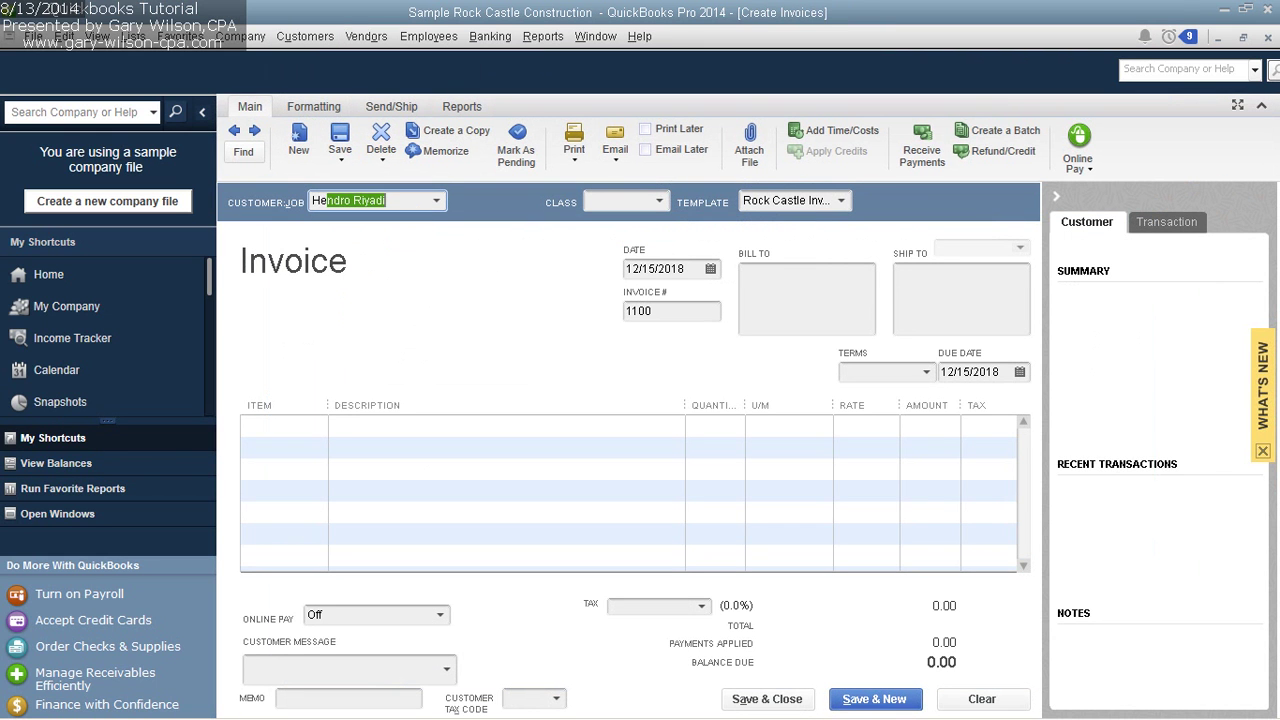
pyautogui.press('BackSpace')
pyautogui.press('BackSpace')
pyautogui.press('BackSpace')
pyautogui.write('Ca')
pyautogui.press('Tab')
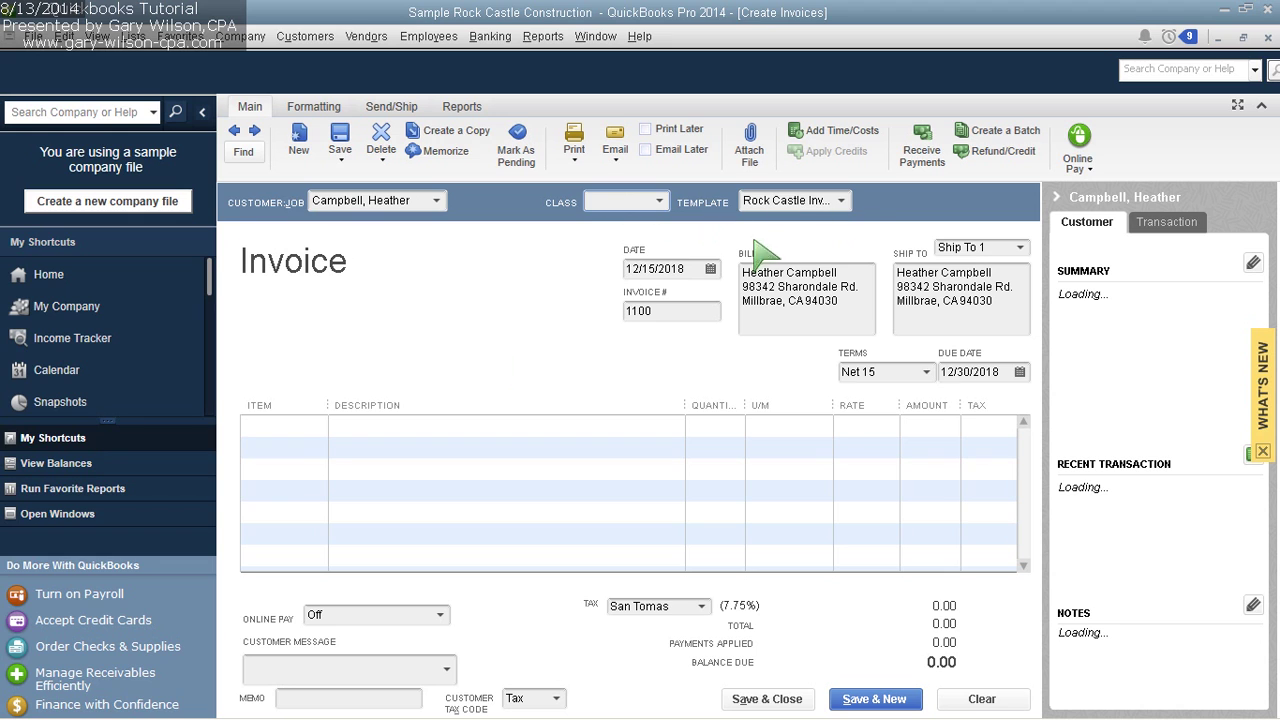
# Step: Add a Blueprint changes line to the new invoice with quantity 10 and rate 25.00
pyautogui.click(262, 432)
pyautogui.click(318, 426)
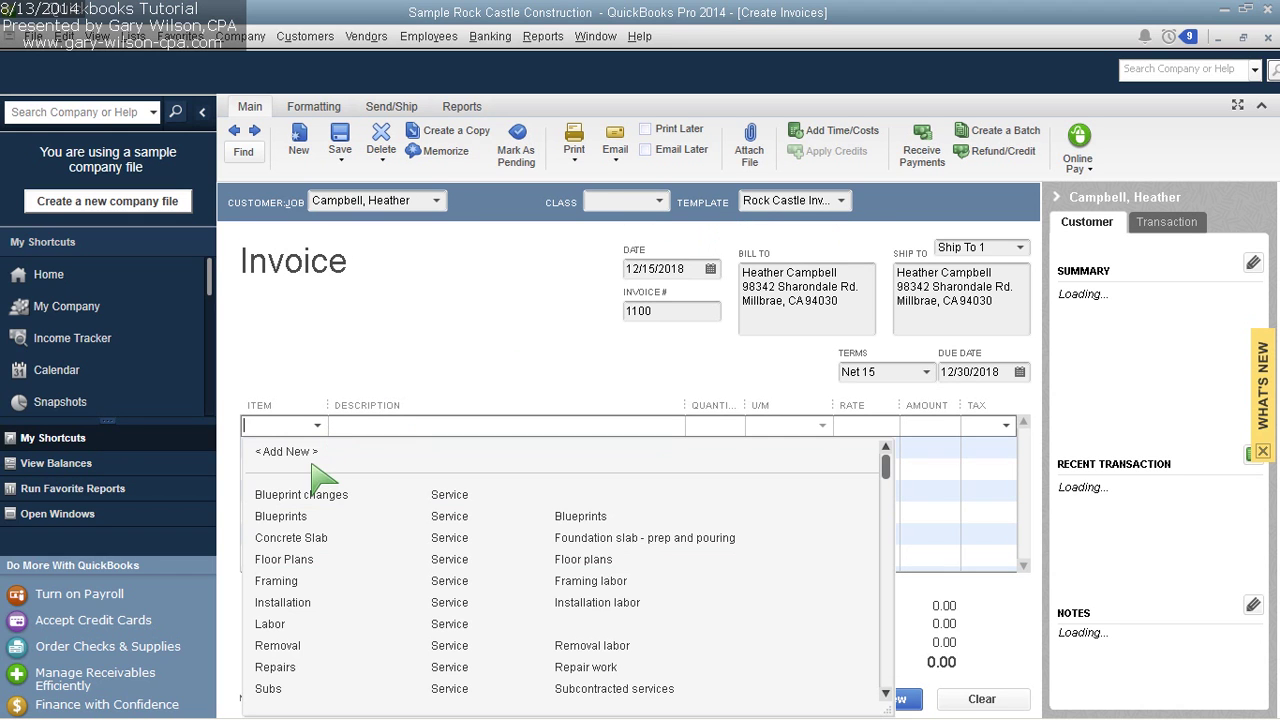
pyautogui.press('Down')
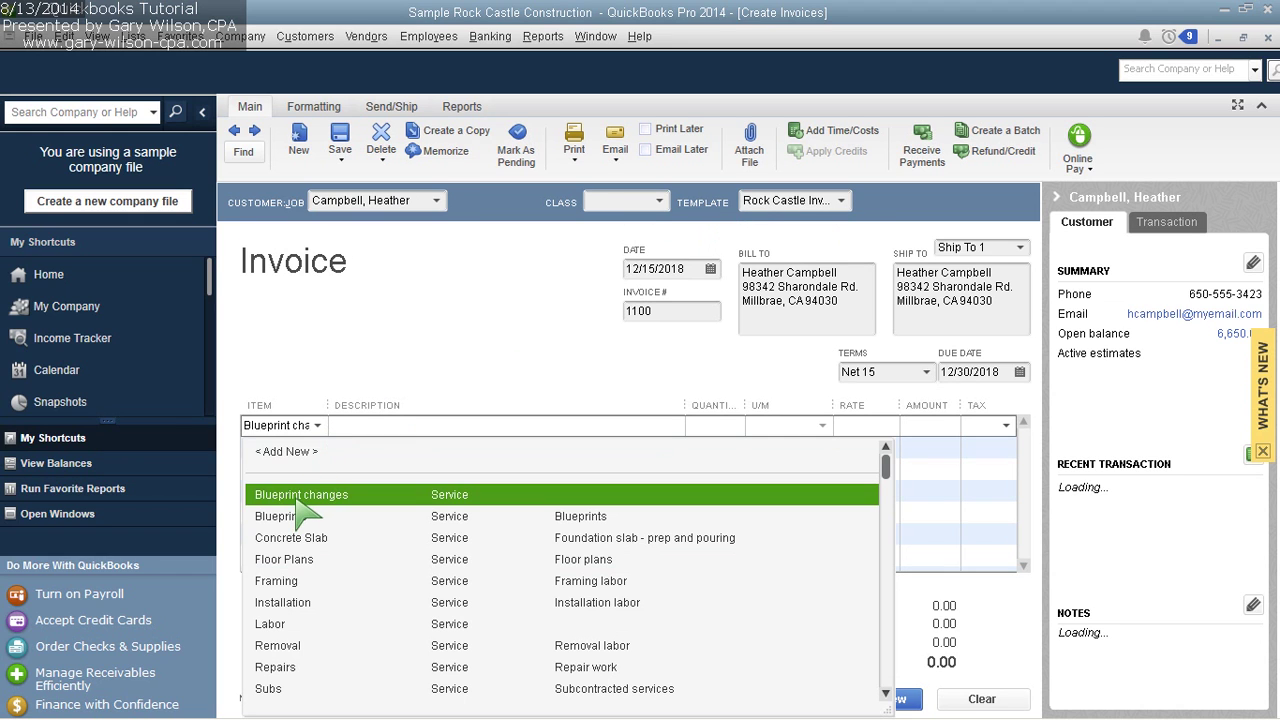
pyautogui.press('Return')
pyautogui.click(724, 432)
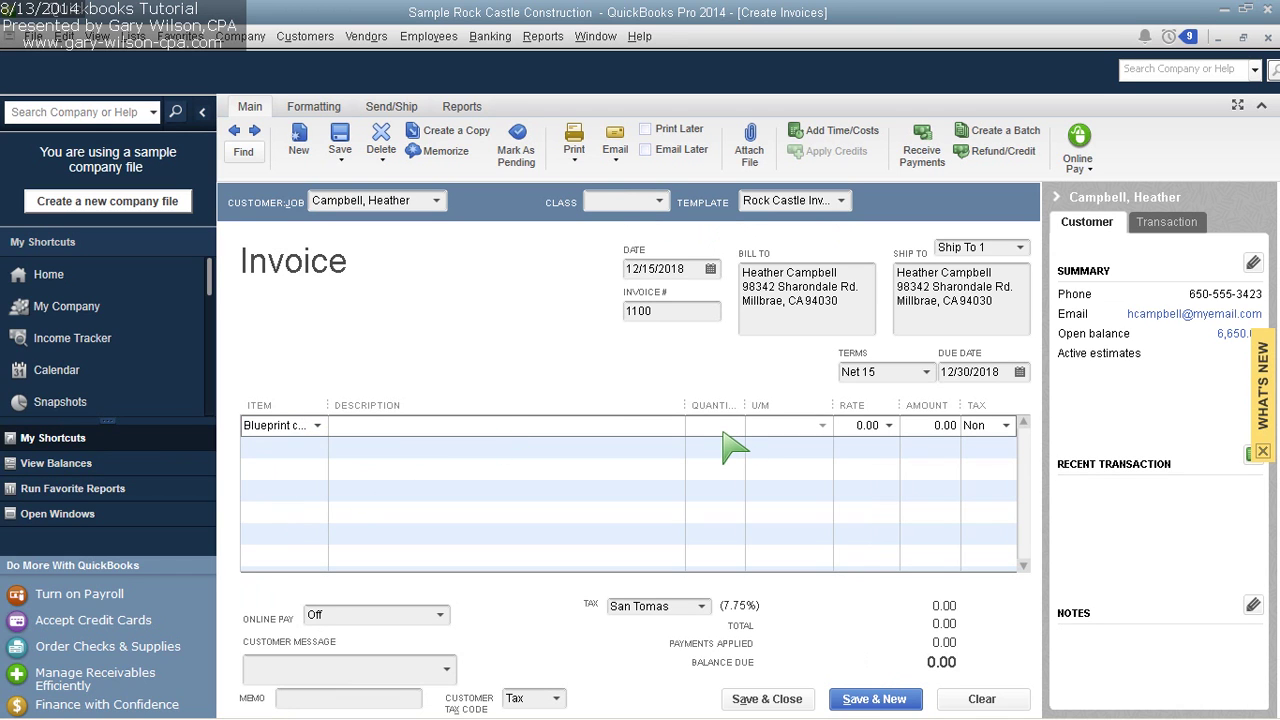
pyautogui.write('10')
pyautogui.press('Tab')
pyautogui.write('25')
pyautogui.press('Tab')
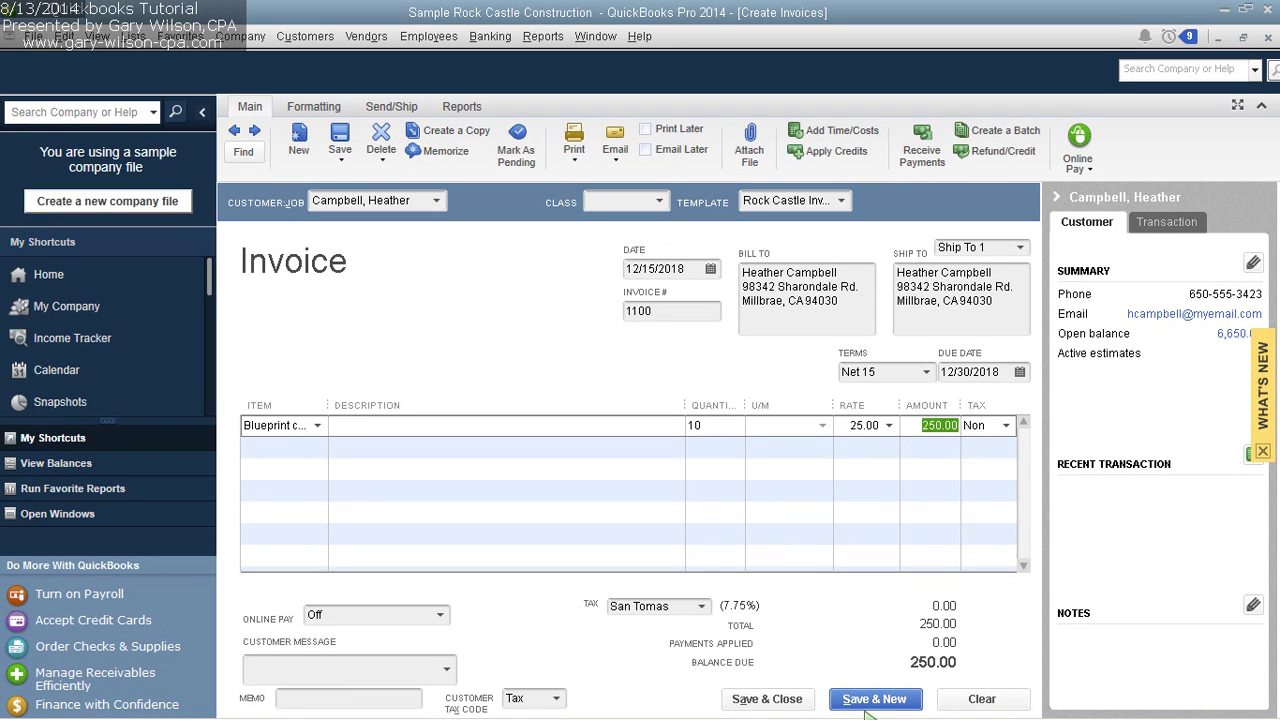
# Step: Save the new invoice with its date of 12/15/2018 and close the blank invoice form that follows
pyautogui.click(695, 271)
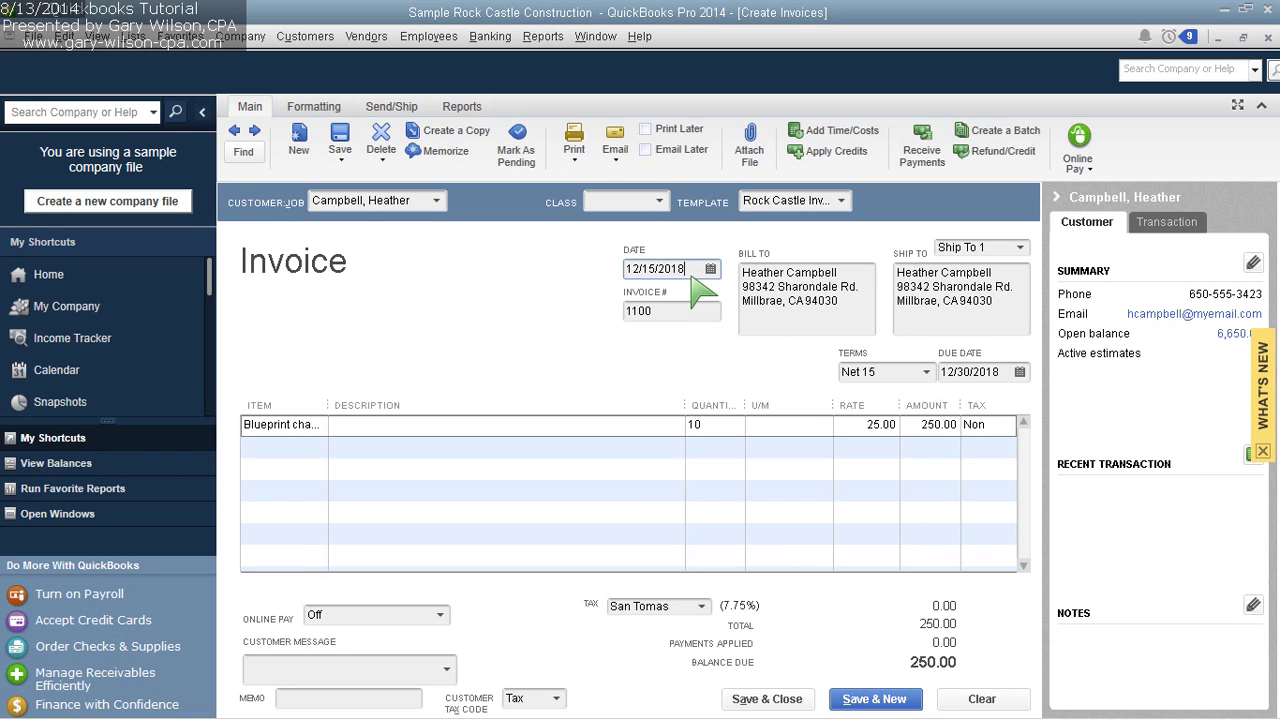
pyautogui.click(896, 704)
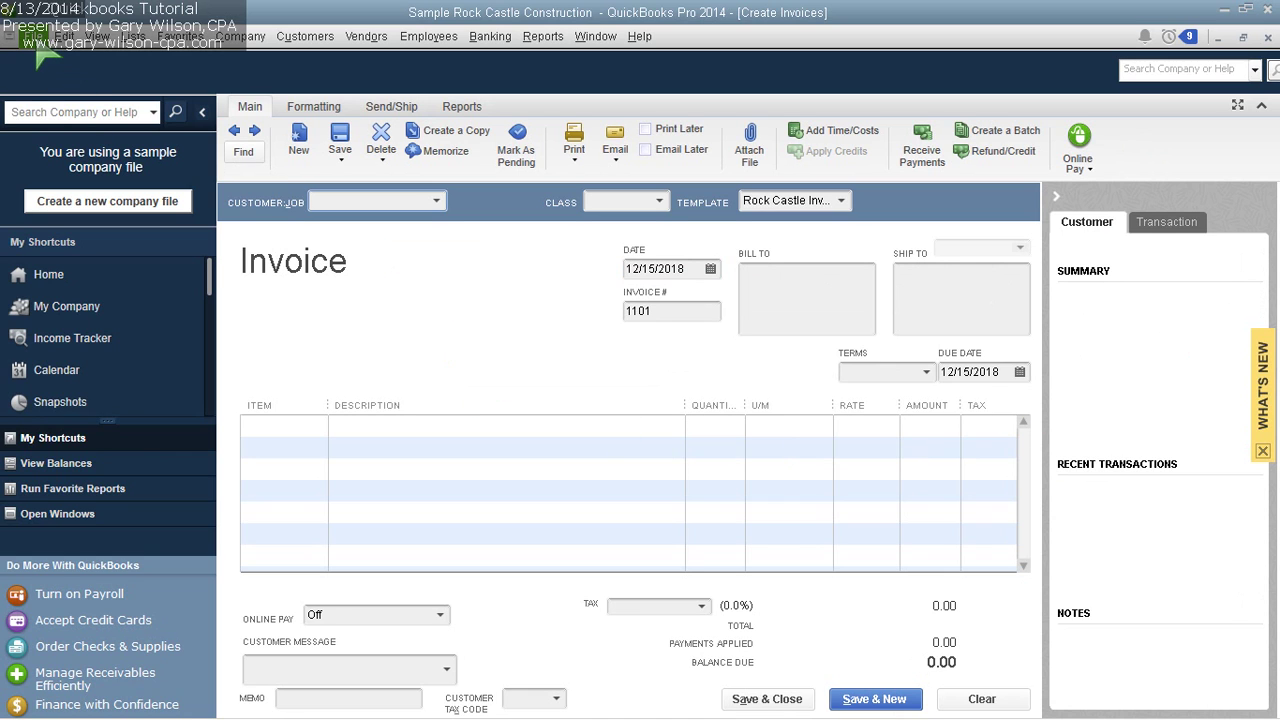
pyautogui.click(766, 699)
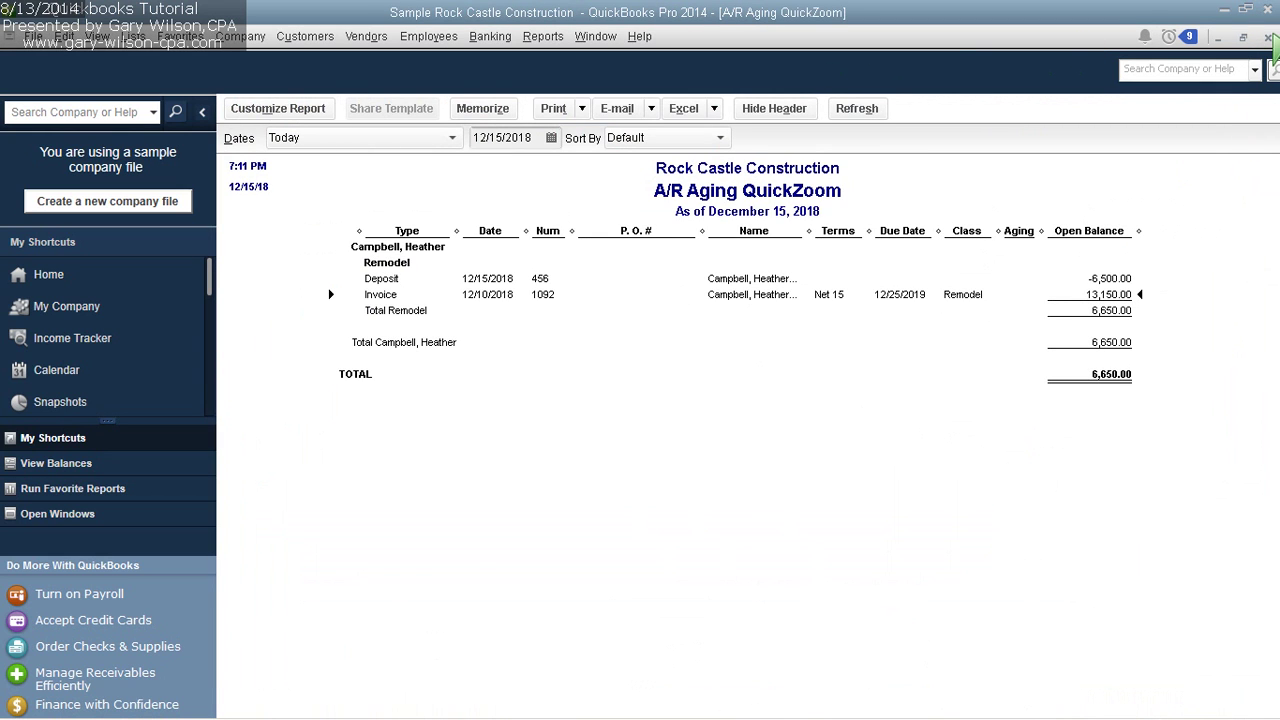
# Step: Return to the A/R Aging Summary and examine the transactions behind the customer's Remodel balance, closing the detail report again
pyautogui.click(1268, 37)
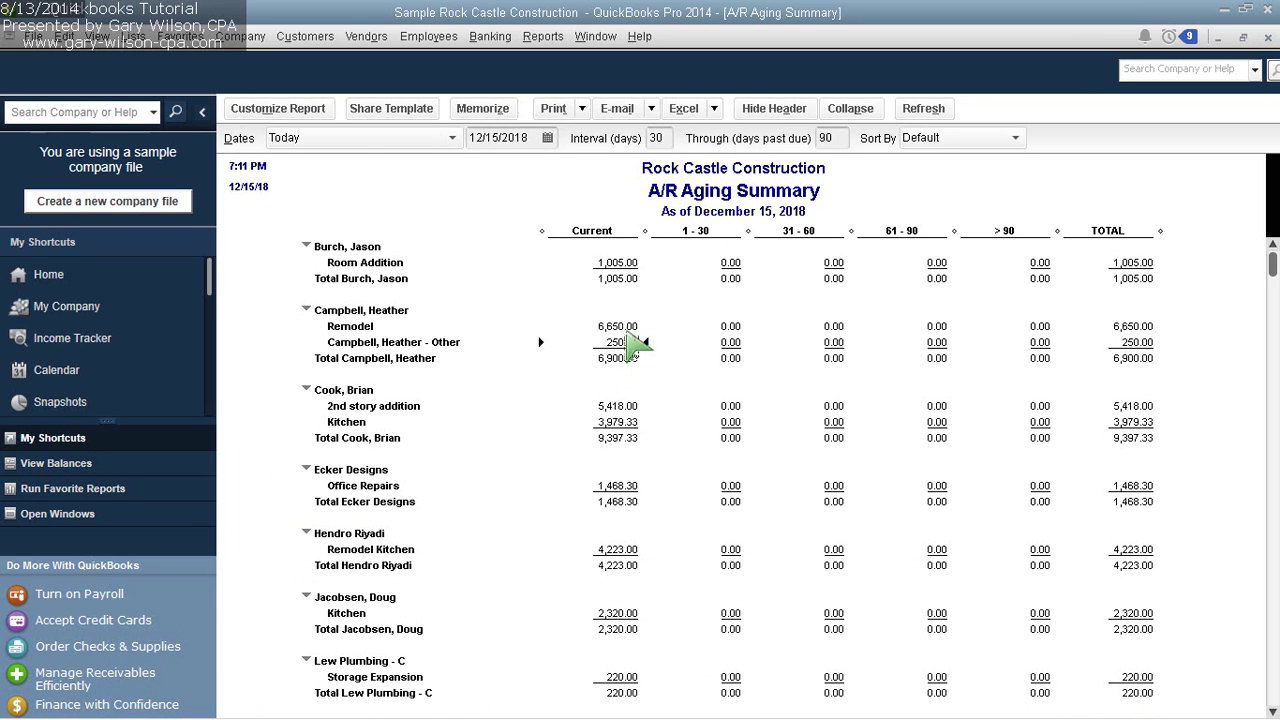
pyautogui.doubleClick(626, 330)
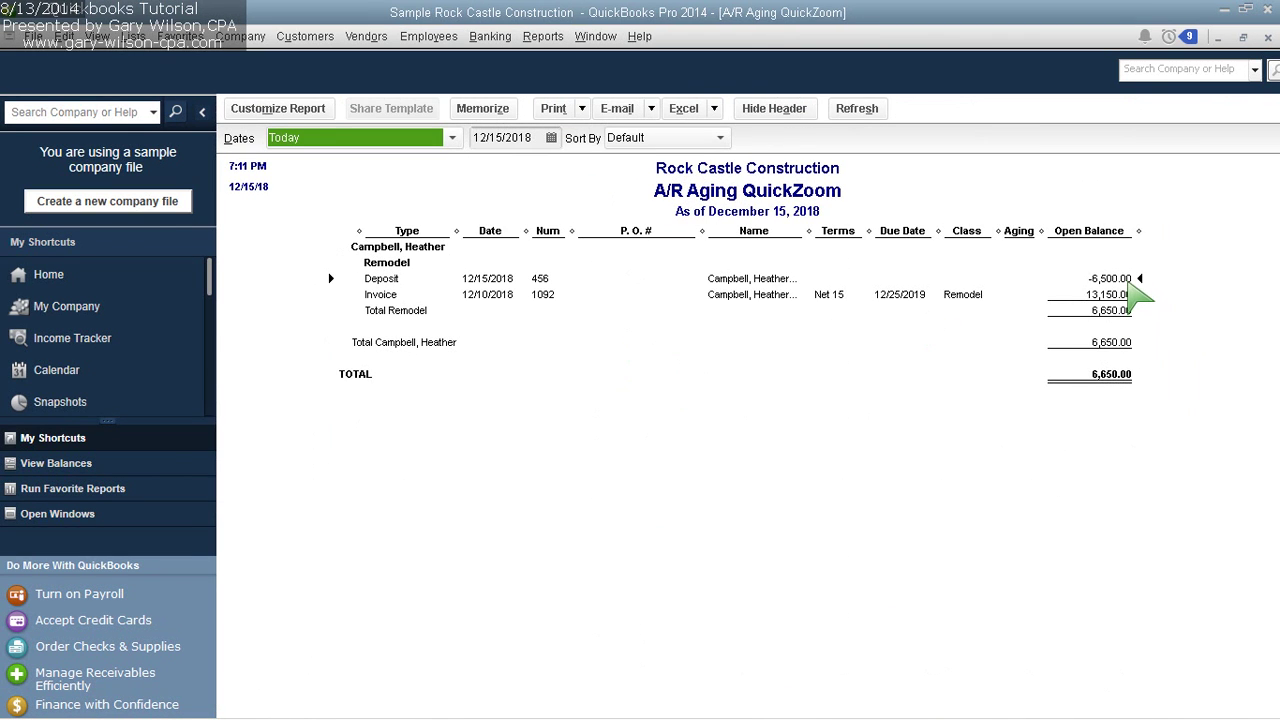
pyautogui.press('Escape')
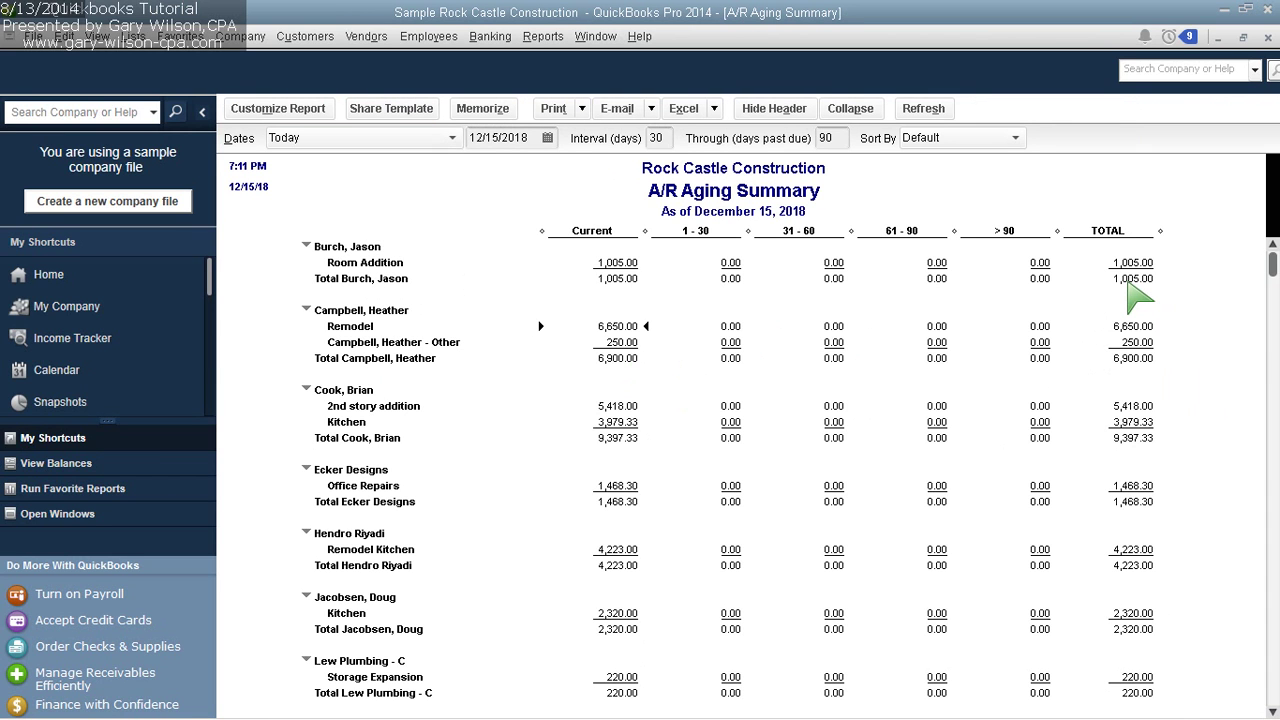